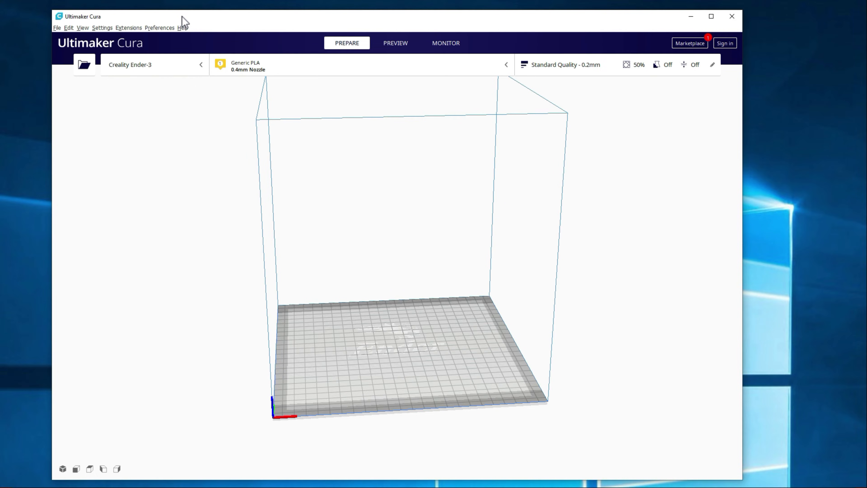
Find the Custom Supports plugin among the Marketplace plugins and open its details page.
{"action": "left_click", "coordinate": [686, 44]}
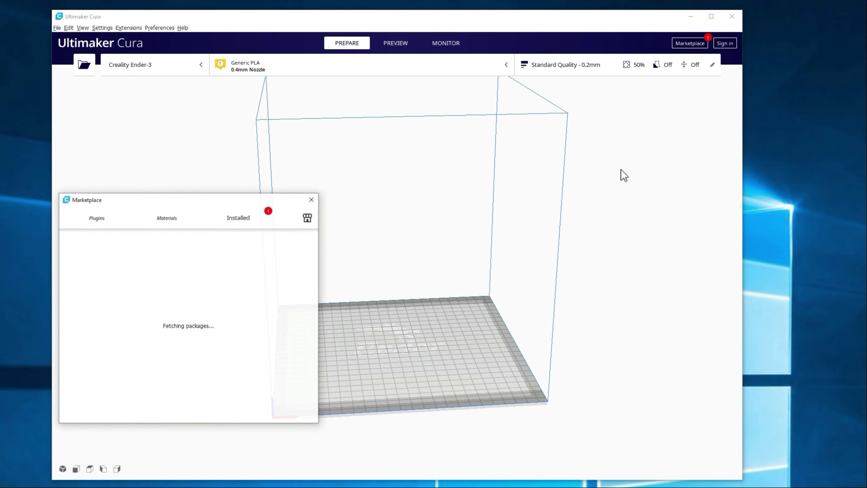
{"action": "left_click", "coordinate": [232, 217]}
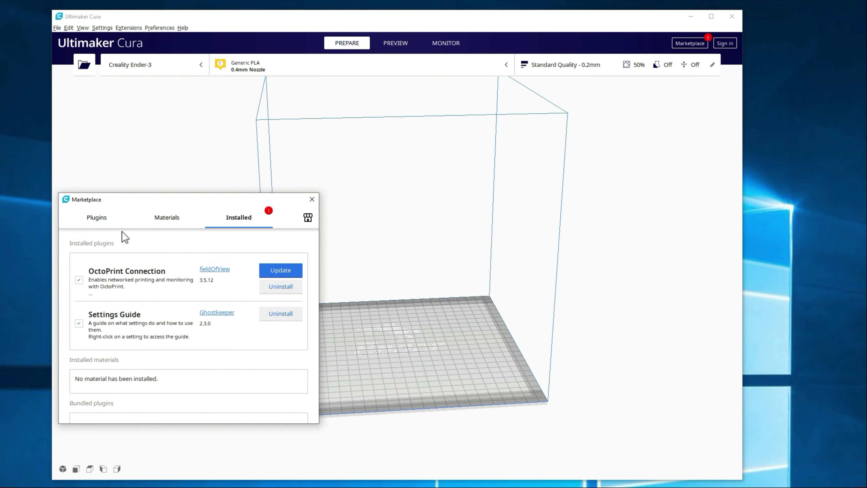
{"action": "left_click", "coordinate": [99, 219]}
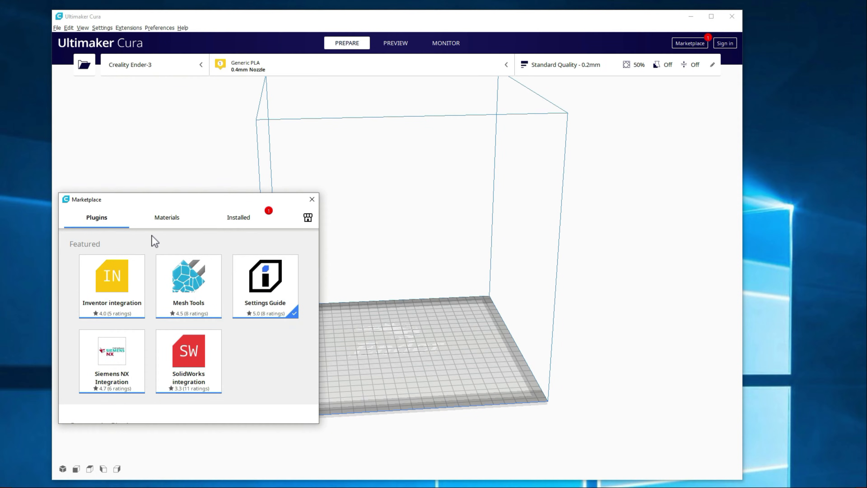
{"action": "scroll", "coordinate": [147, 236], "scroll_direction": "down", "scroll_amount": 10}
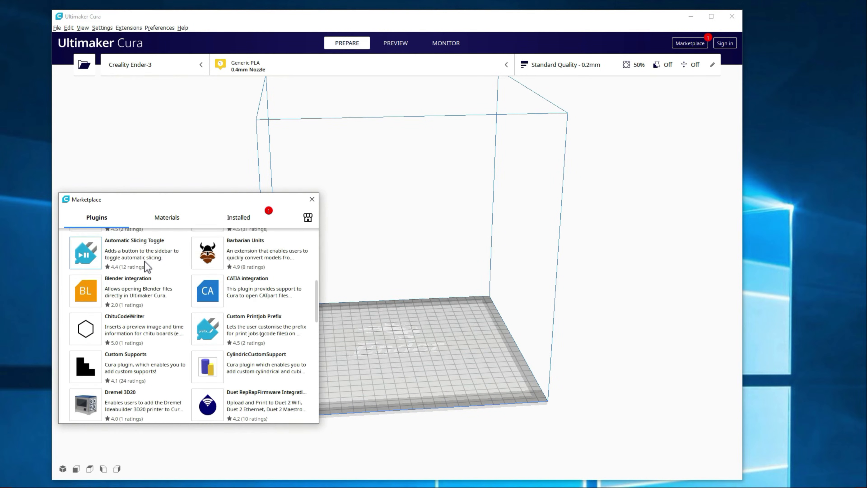
{"action": "scroll", "coordinate": [169, 294], "scroll_direction": "down", "scroll_amount": 3}
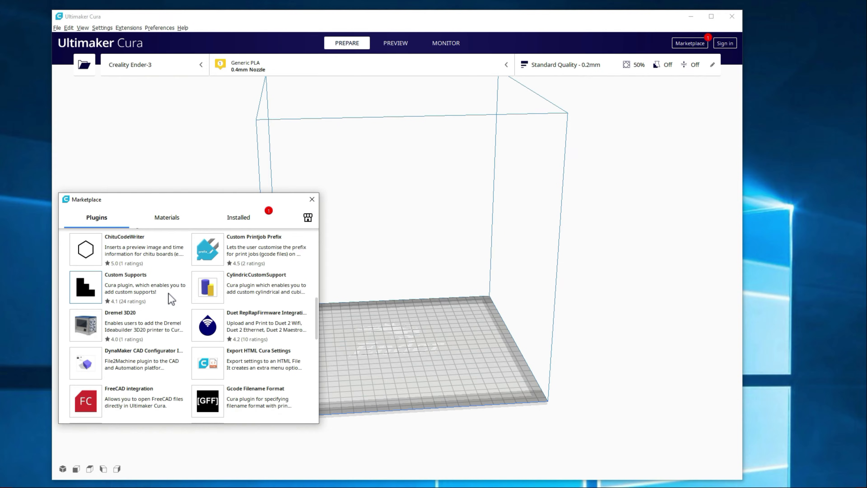
{"action": "left_click", "coordinate": [122, 281]}
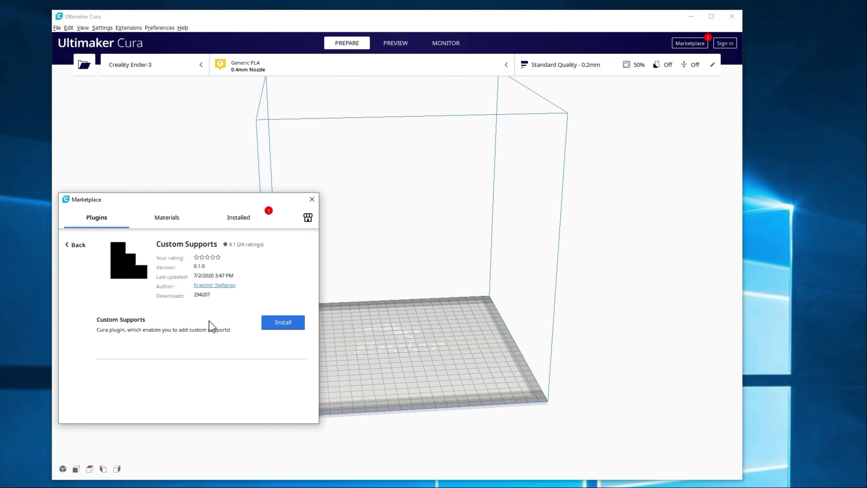
Install the Custom Supports plugin, accepting its license agreement, and quit Cura to apply the change.
{"action": "left_click", "coordinate": [280, 327]}
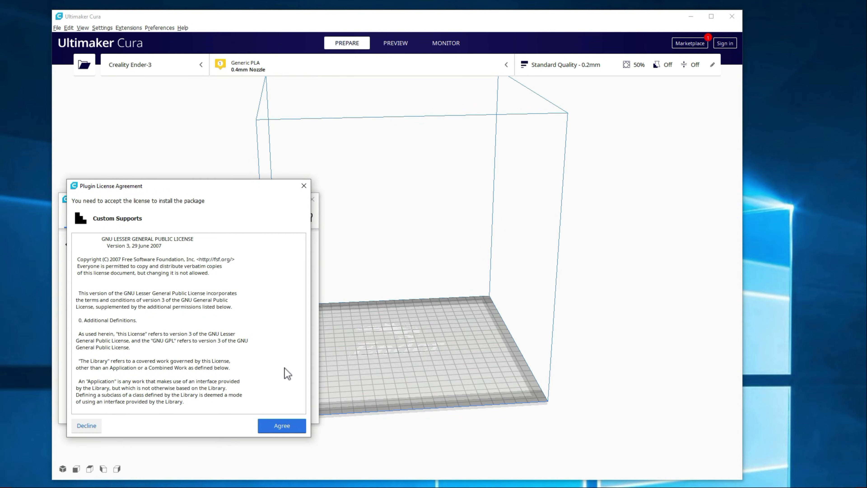
{"action": "left_click", "coordinate": [289, 428]}
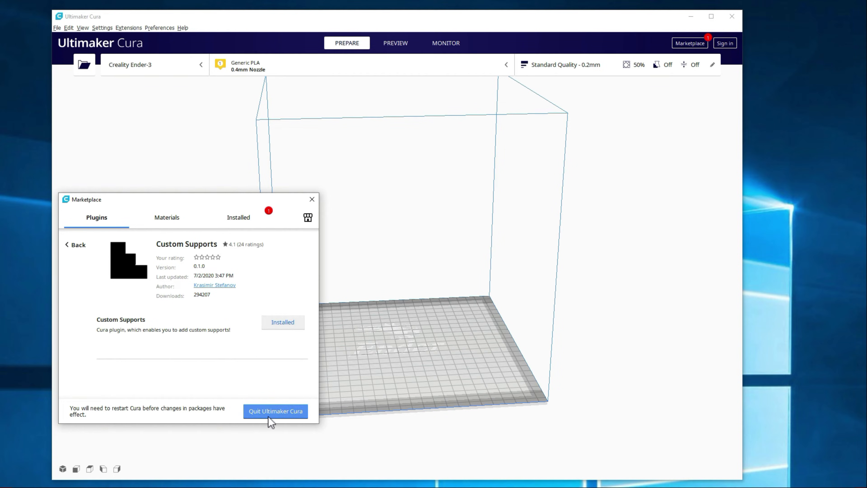
{"action": "left_click", "coordinate": [278, 413]}
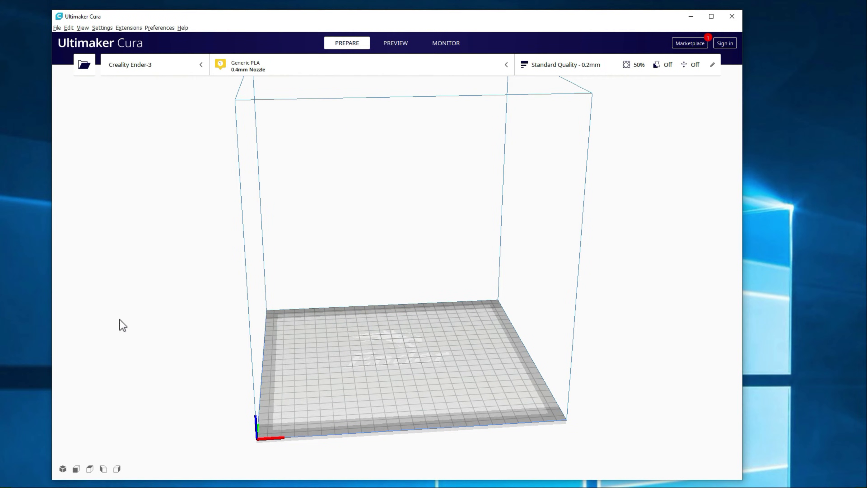
Load the CE3_Baby_Yoda_v2.2 model from its file folder onto the build plate.
{"action": "left_click", "coordinate": [21, 487]}
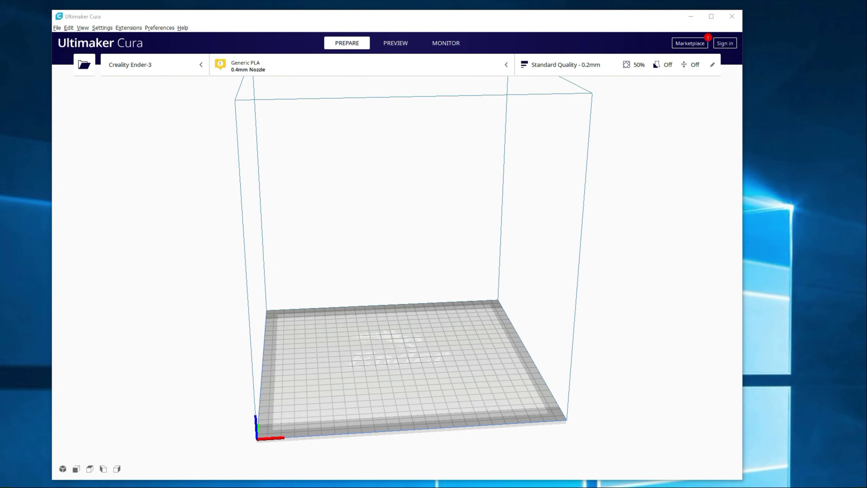
{"action": "left_click_drag", "start_coordinate": [52, 294], "coordinate": [379, 311]}
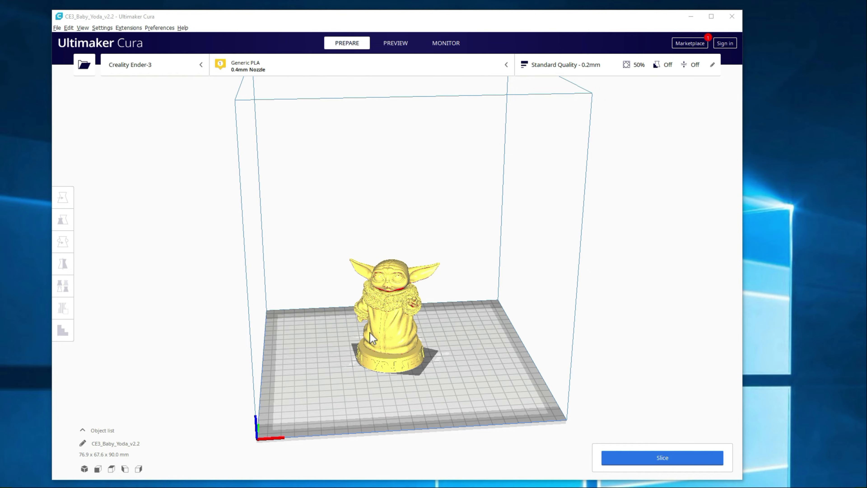
{"action": "right_click_drag", "start_coordinate": [368, 333], "coordinate": [436, 262]}
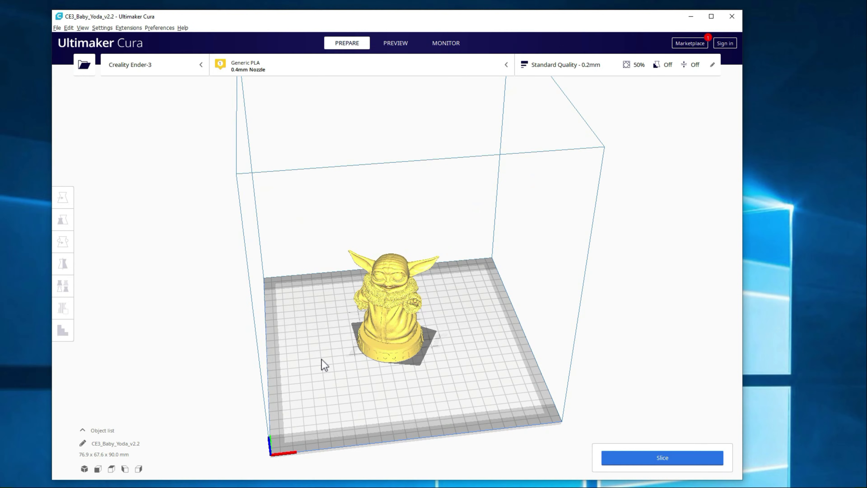
Slice the Baby Yoda model with support generation off and show its layer preview, dismissing the no-layers notice.
{"action": "left_click", "coordinate": [631, 457]}
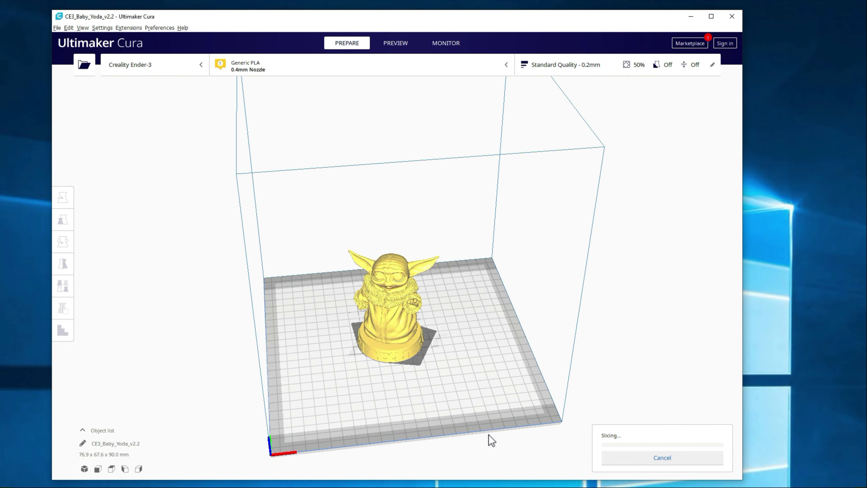
{"action": "right_click_drag", "start_coordinate": [487, 434], "coordinate": [483, 424]}
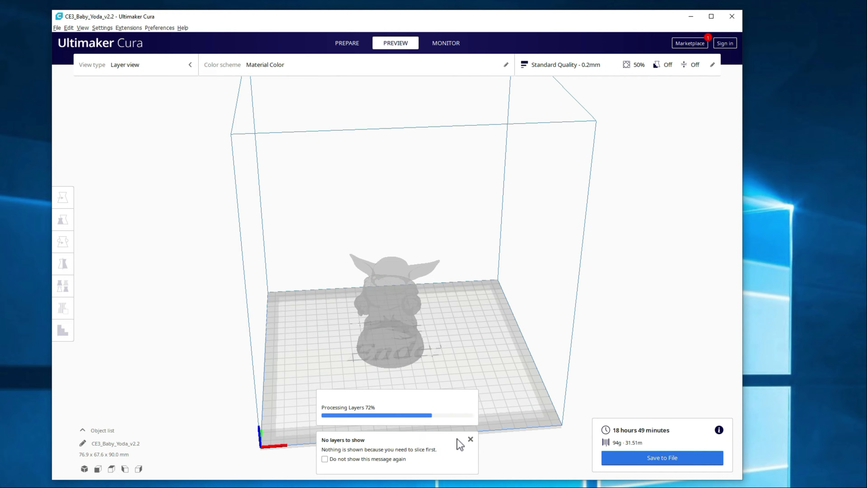
{"action": "left_click", "coordinate": [471, 440]}
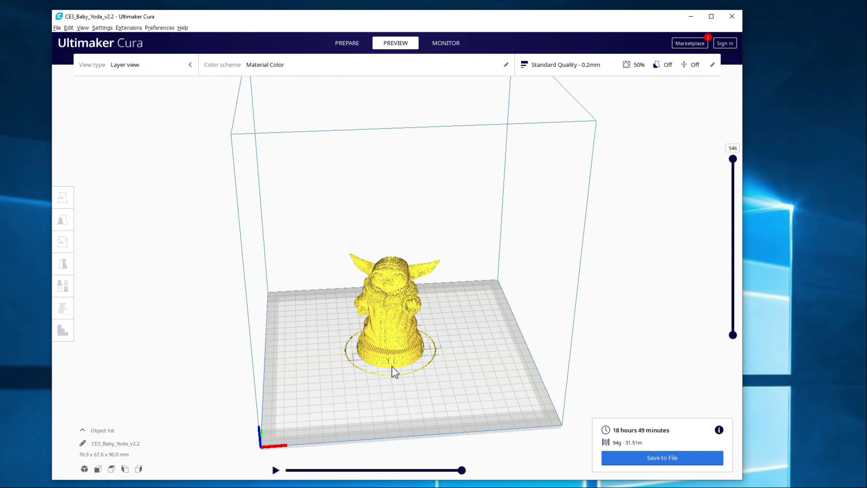
Examine the previewed layers of the base and lowered hand at layers 145, 175 and 241 for unsupported overhangs.
{"action": "left_click_drag", "start_coordinate": [737, 159], "coordinate": [719, 296]}
{"action": "mouse_move", "coordinate": [423, 376]}
{"action": "right_mouse_down"}
{"action": "mouse_move", "coordinate": [454, 327]}
{"action": "mouse_move", "coordinate": [419, 368]}
{"action": "right_mouse_up"}
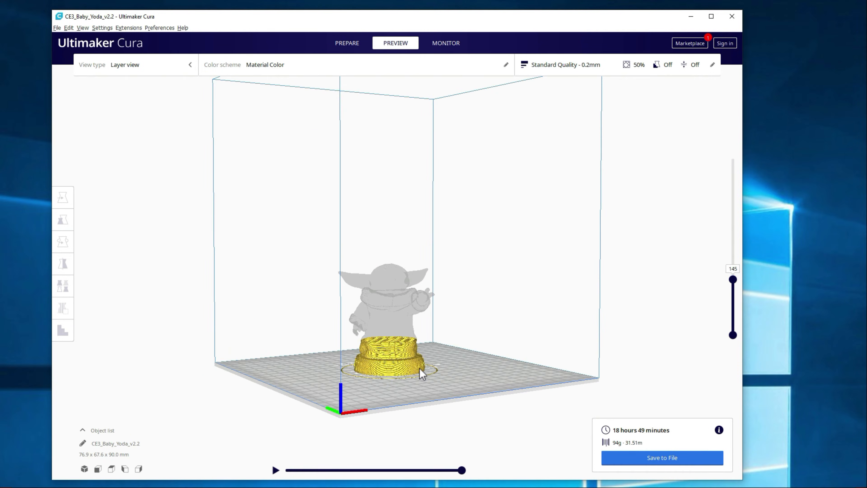
{"action": "scroll", "coordinate": [411, 378], "scroll_direction": "up", "scroll_amount": 6}
{"action": "right_click_drag", "start_coordinate": [390, 403], "coordinate": [327, 408]}
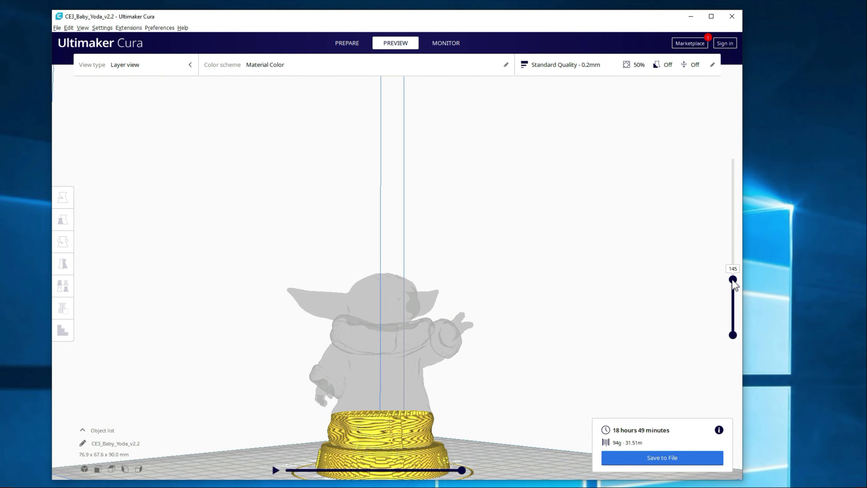
{"action": "left_click_drag", "start_coordinate": [731, 277], "coordinate": [729, 265]}
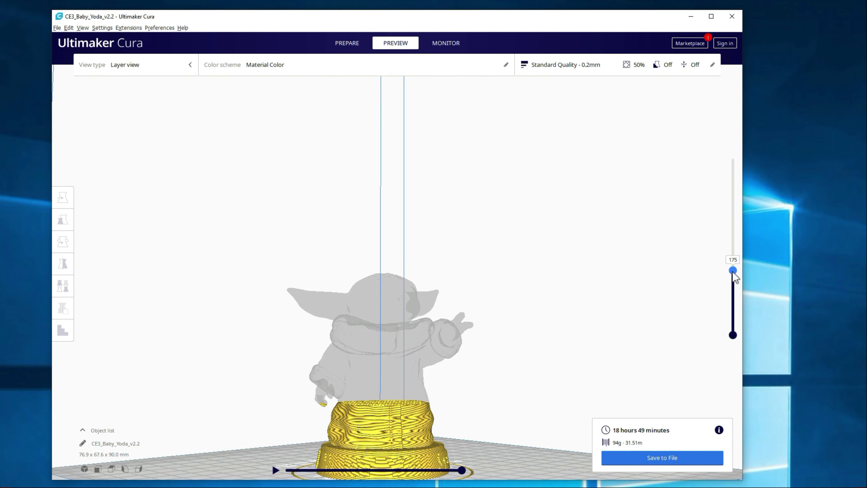
{"action": "left_click_drag", "start_coordinate": [733, 270], "coordinate": [728, 246]}
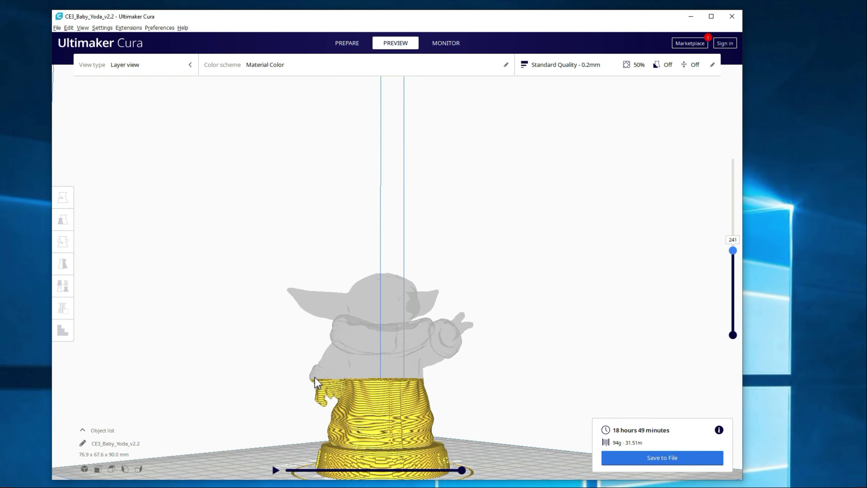
Examine the raised arm, chin and ears in the layer preview at layers 408, 430 and 487, up to layer 546.
{"action": "left_click_drag", "start_coordinate": [733, 249], "coordinate": [738, 195]}
{"action": "right_click_drag", "start_coordinate": [516, 358], "coordinate": [555, 362]}
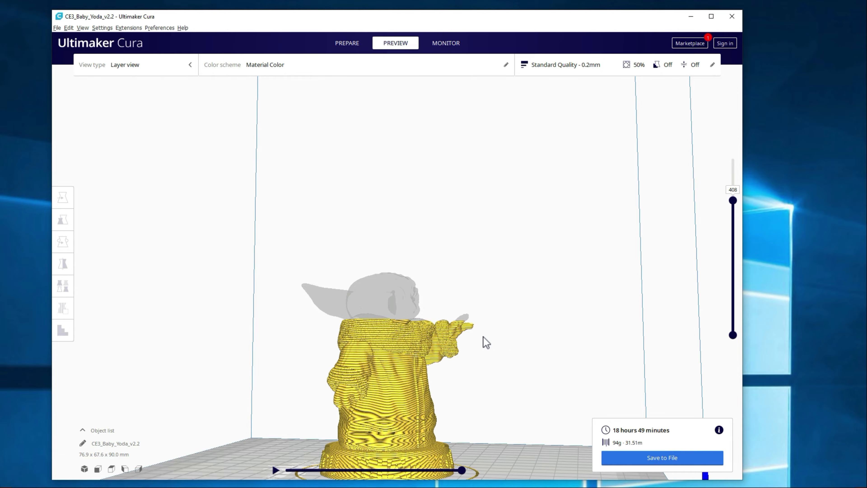
{"action": "right_click_drag", "start_coordinate": [478, 341], "coordinate": [369, 360]}
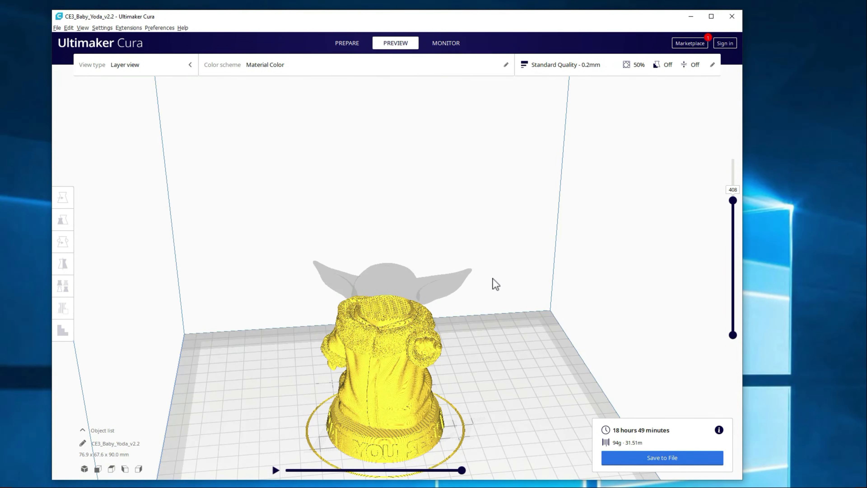
{"action": "left_click_drag", "start_coordinate": [733, 200], "coordinate": [733, 193]}
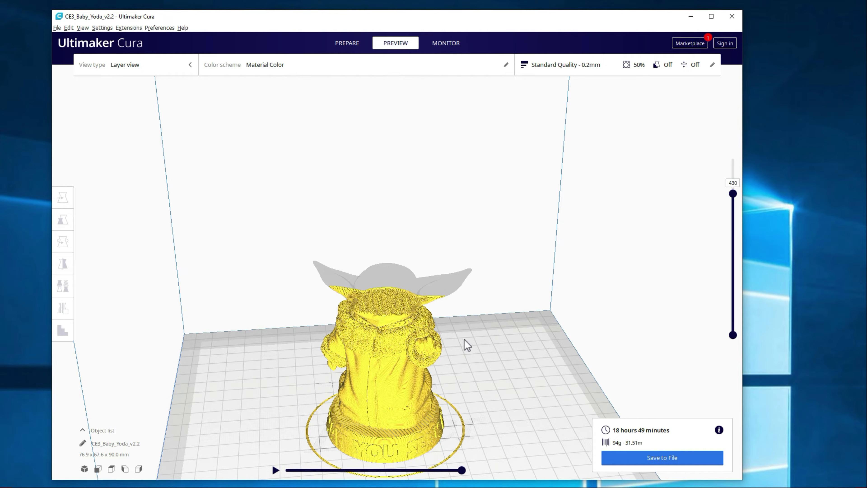
{"action": "right_click_drag", "start_coordinate": [465, 344], "coordinate": [484, 324]}
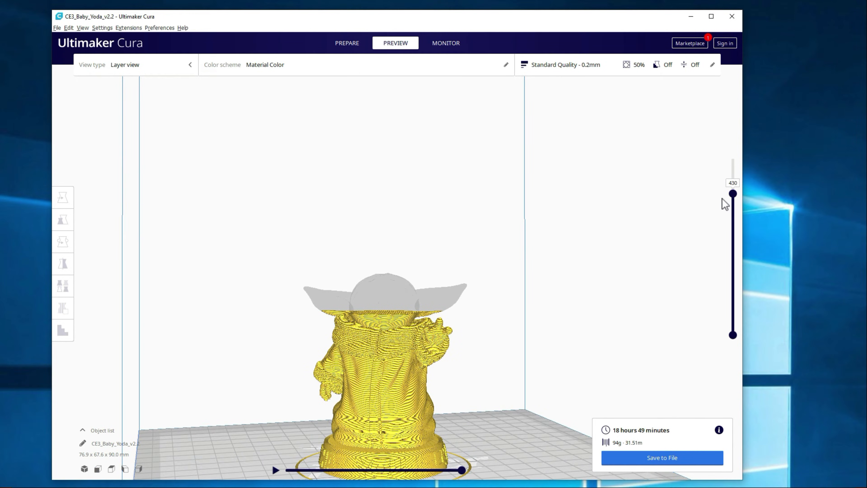
{"action": "left_click_drag", "start_coordinate": [732, 200], "coordinate": [731, 183]}
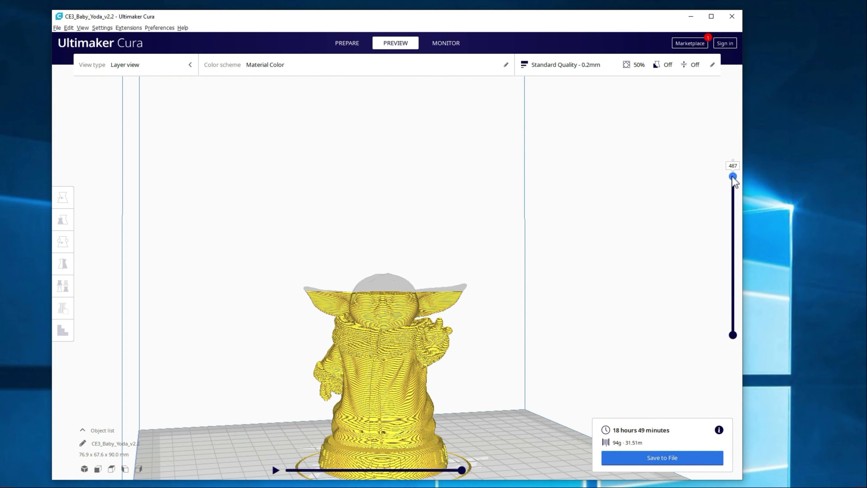
{"action": "left_click_drag", "start_coordinate": [733, 175], "coordinate": [734, 163]}
{"action": "left_click_drag", "start_coordinate": [733, 170], "coordinate": [739, 149]}
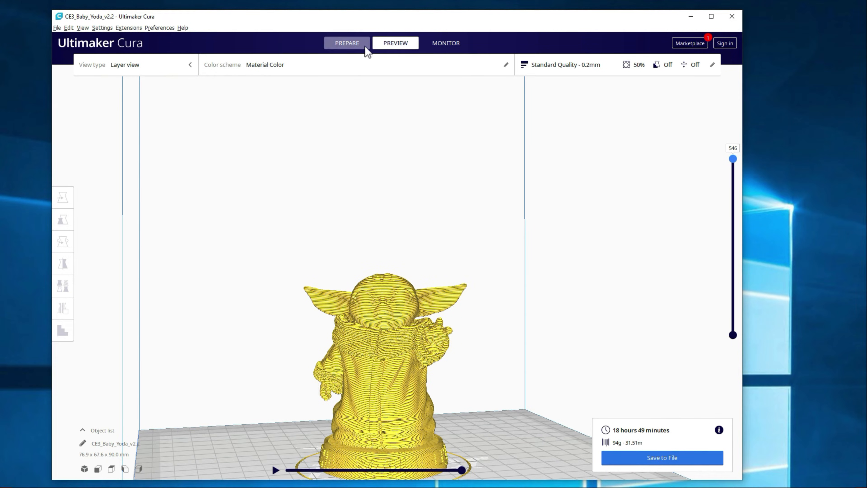
Return to the Prepare stage and enable Generate Support in the print settings, keeping Support Placement at Everywhere.
{"action": "left_click", "coordinate": [354, 44]}
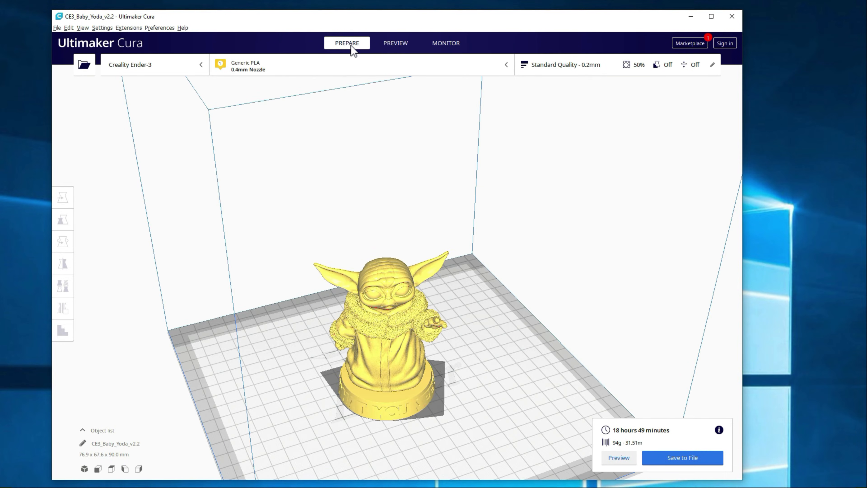
{"action": "right_click", "coordinate": [580, 63]}
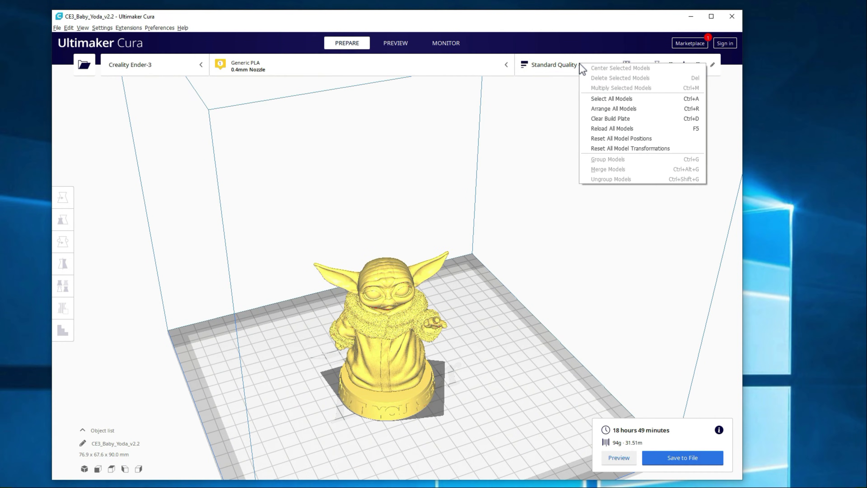
{"action": "left_click", "coordinate": [557, 65]}
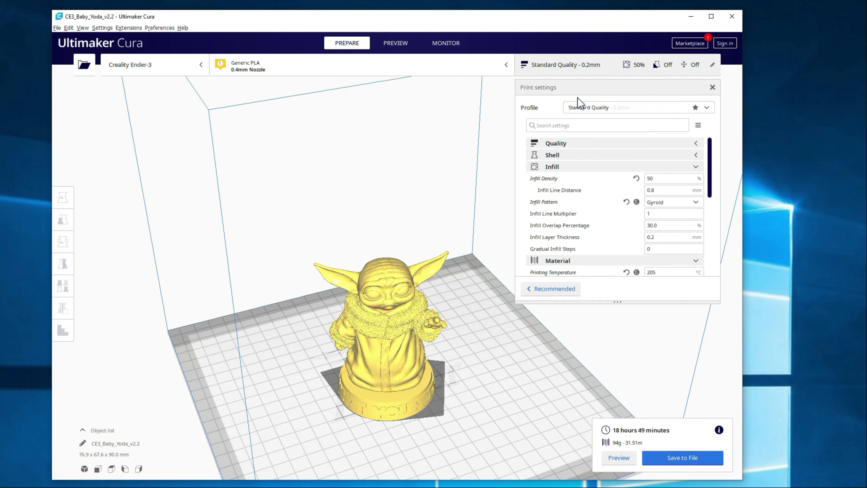
{"action": "scroll", "coordinate": [563, 214], "scroll_direction": "down", "scroll_amount": 3}
{"action": "mouse_move", "coordinate": [563, 213]}
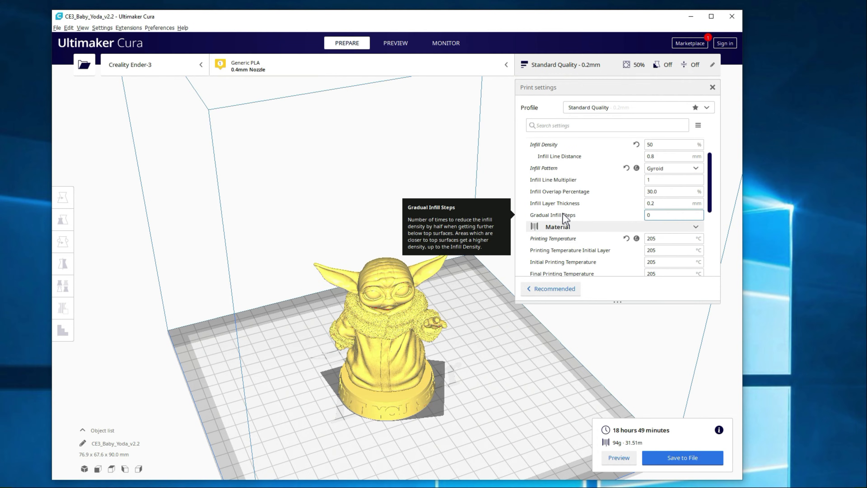
{"action": "scroll", "coordinate": [593, 215], "scroll_direction": "down", "scroll_amount": 5}
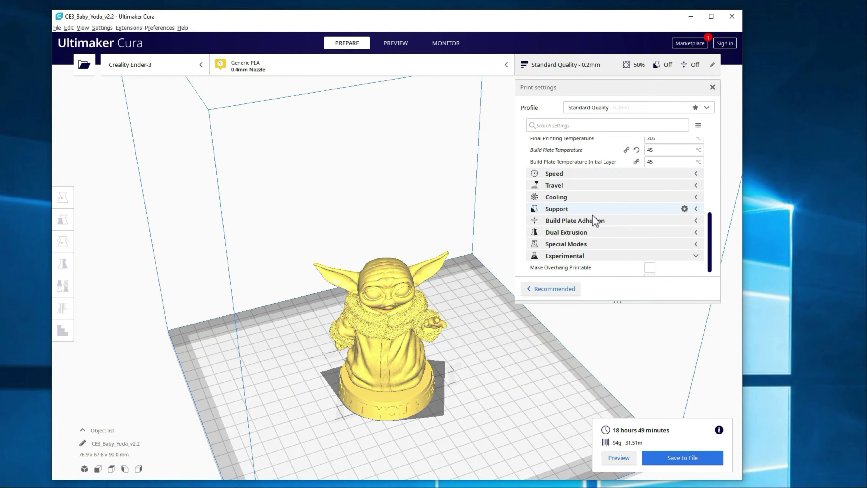
{"action": "left_click", "coordinate": [574, 209]}
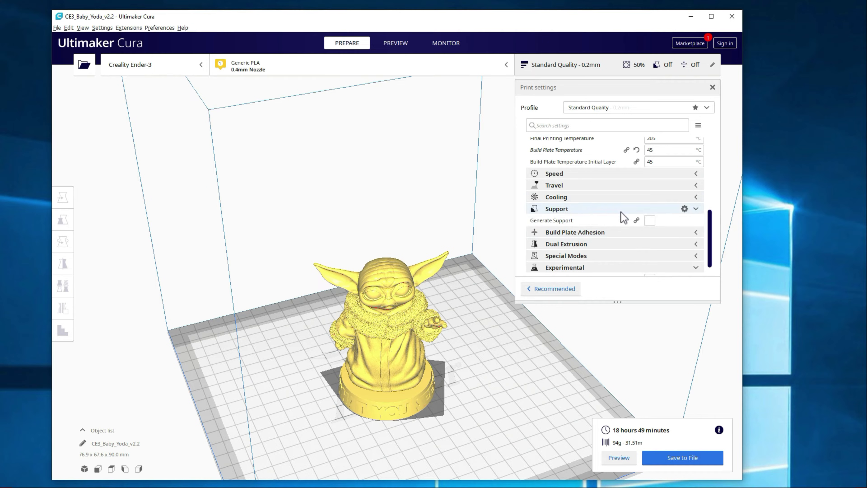
{"action": "left_click", "coordinate": [649, 221]}
{"action": "scroll", "coordinate": [596, 217], "scroll_direction": "down", "scroll_amount": 2}
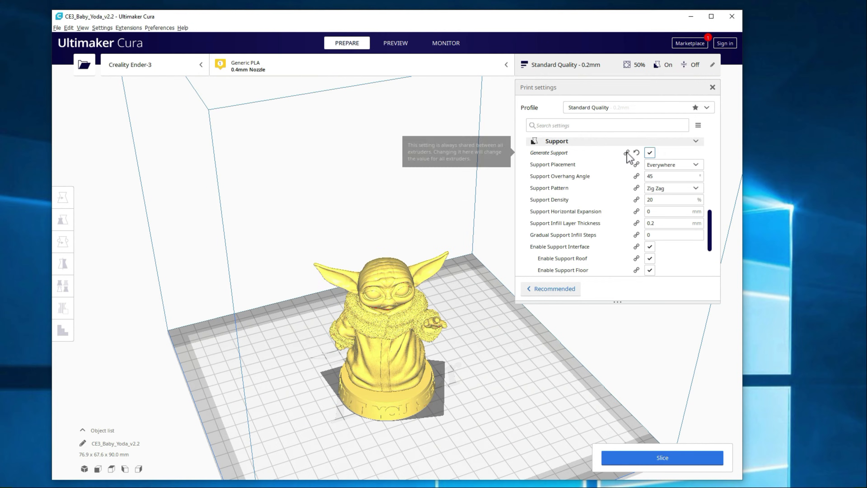
{"action": "mouse_move", "coordinate": [667, 163]}
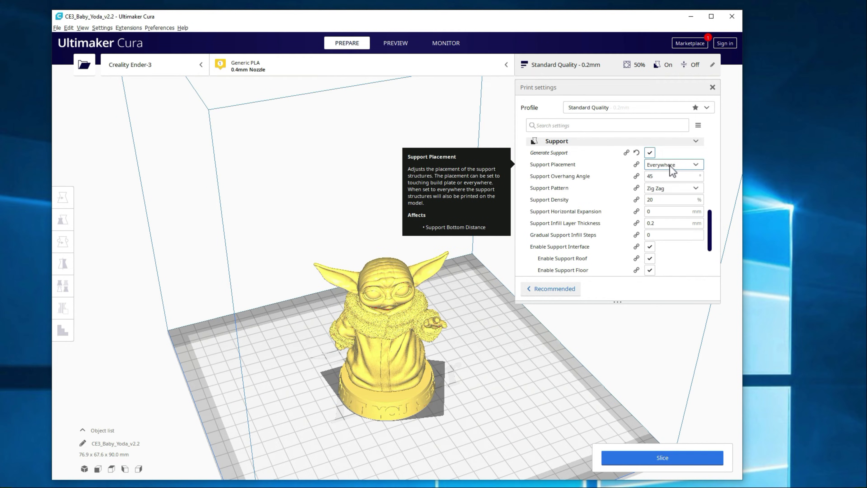
Slice the model again with automatic supports enabled and show the new layer preview.
{"action": "left_click", "coordinate": [636, 462]}
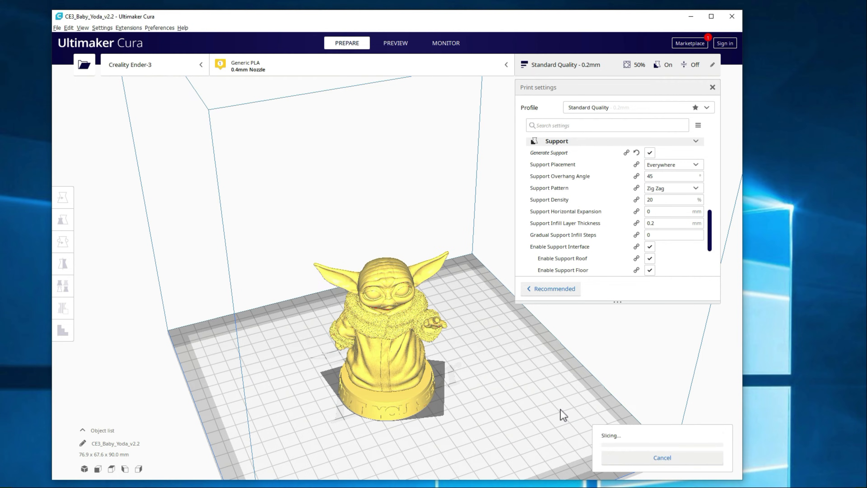
{"action": "mouse_move", "coordinate": [575, 179]}
{"action": "left_click", "coordinate": [387, 44]}
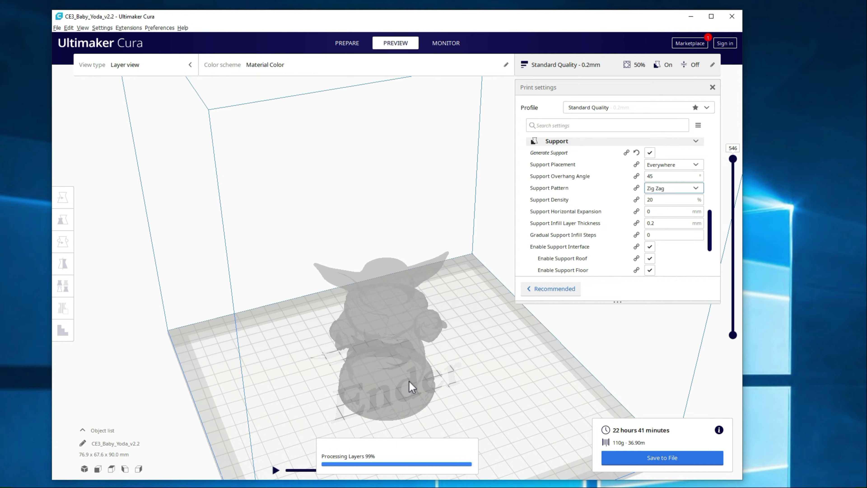
Examine the automatically generated supports under the ears and both arms in the full layer preview from several angles.
{"action": "right_click_drag", "start_coordinate": [406, 377], "coordinate": [419, 364]}
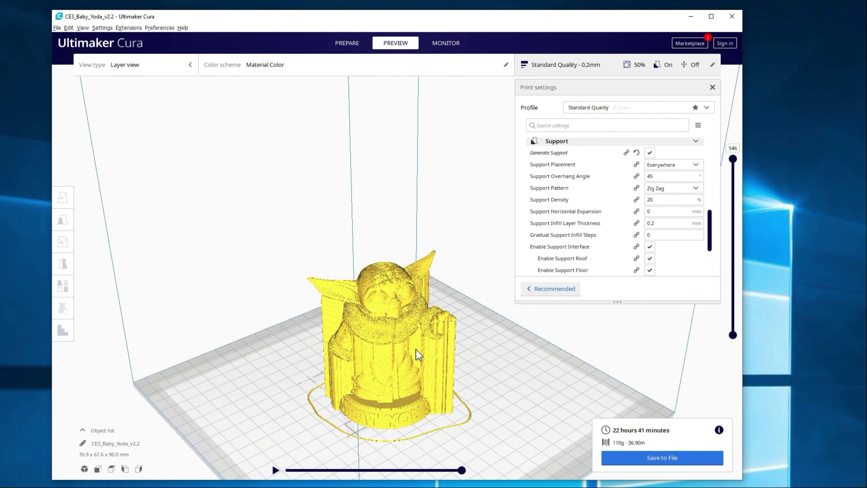
{"action": "scroll", "coordinate": [434, 376], "scroll_direction": "up", "scroll_amount": 4}
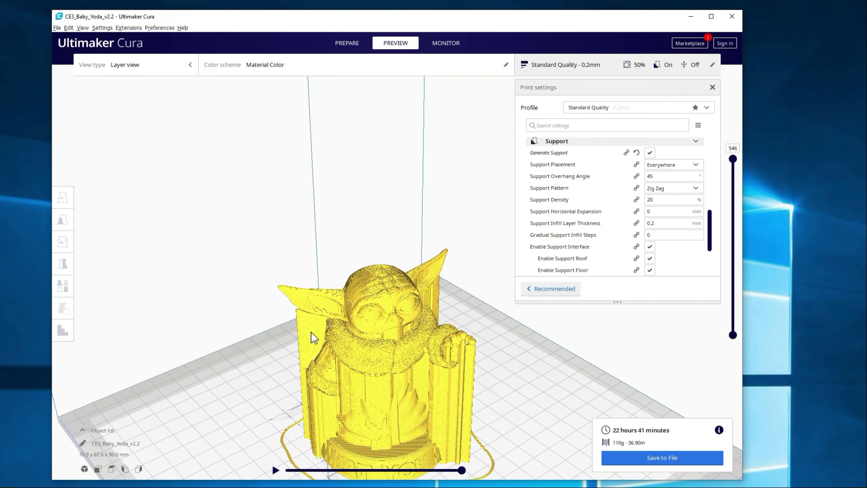
{"action": "right_click_drag", "start_coordinate": [315, 376], "coordinate": [368, 383]}
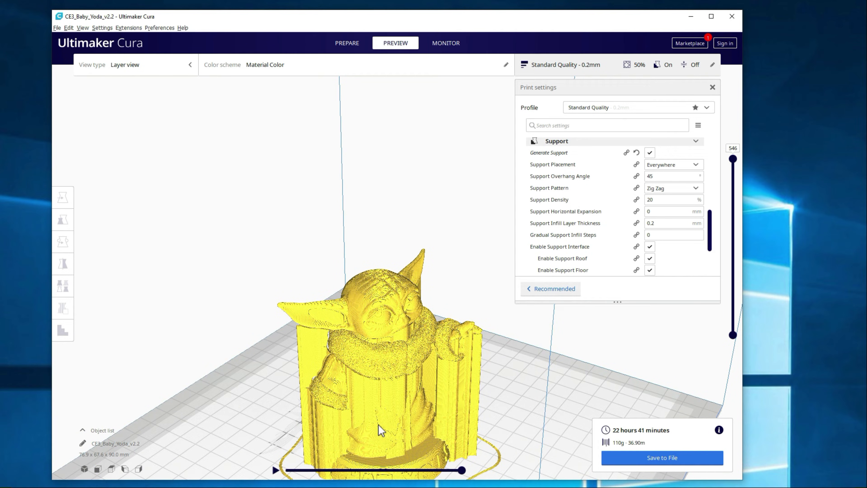
{"action": "right_click_drag", "start_coordinate": [484, 369], "coordinate": [479, 391]}
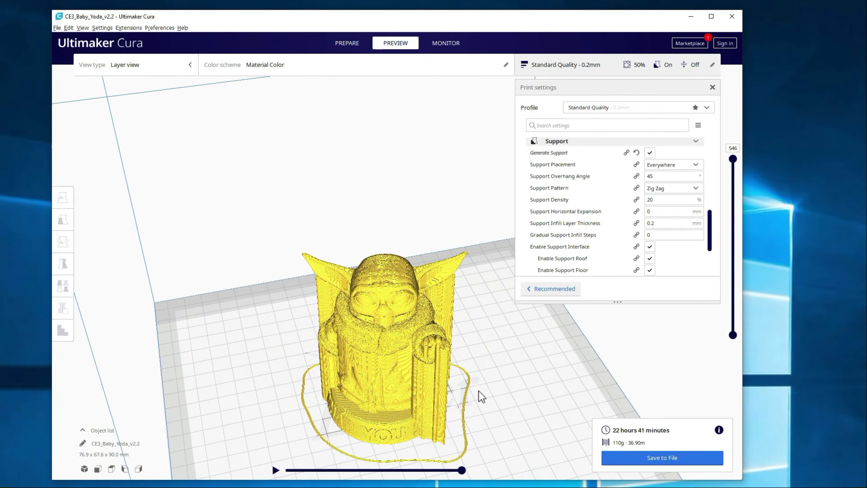
Return to the Prepare stage, set Support Placement to Touching Buildplate and slice the model again.
{"action": "left_click", "coordinate": [359, 43]}
{"action": "left_click", "coordinate": [699, 163]}
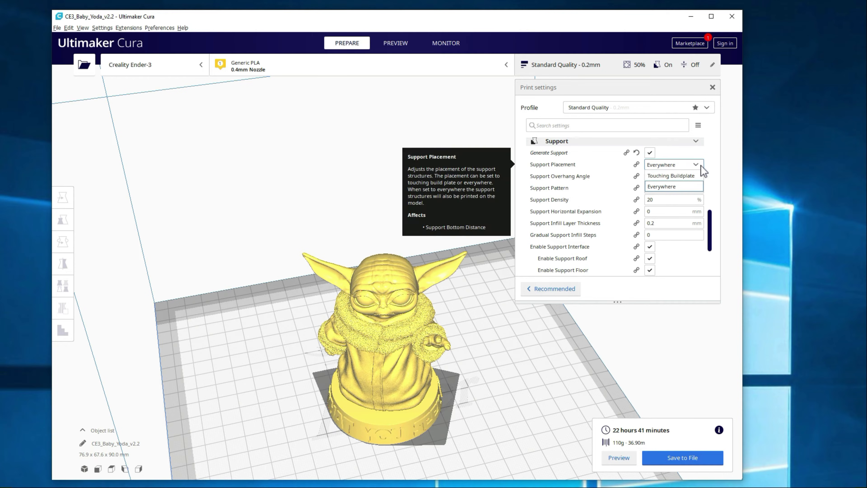
{"action": "left_click", "coordinate": [677, 176]}
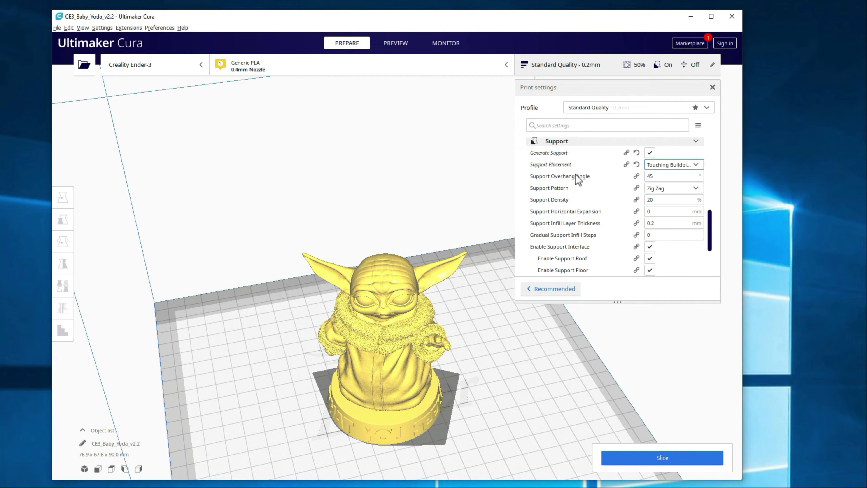
{"action": "left_click", "coordinate": [658, 459]}
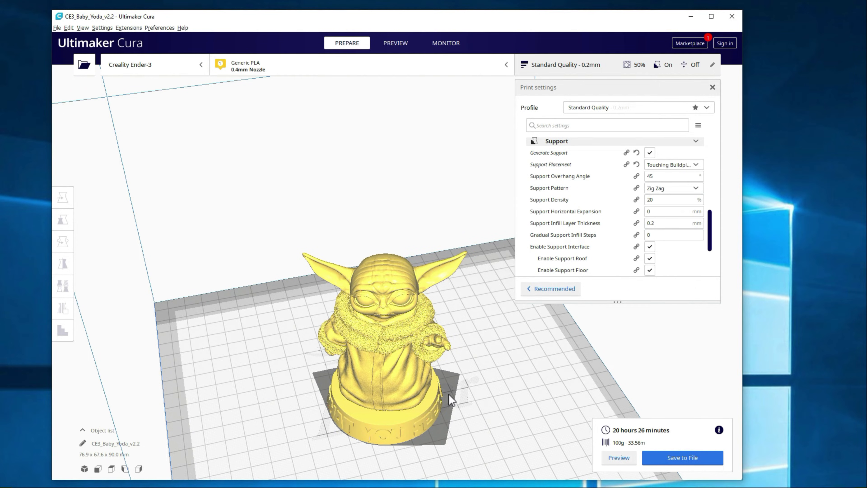
Show the new layer preview and examine the build-plate-only supports beneath the ears, raised arm and lowered hand.
{"action": "right_click_drag", "start_coordinate": [448, 394], "coordinate": [468, 363]}
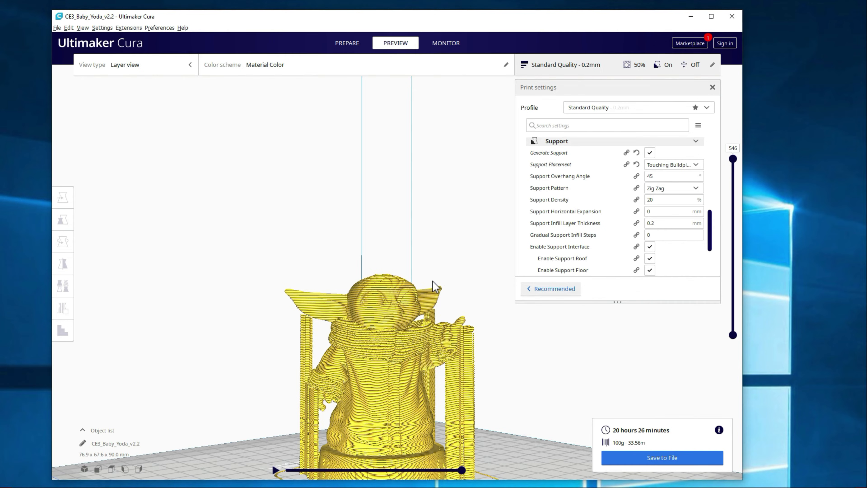
{"action": "right_click_drag", "start_coordinate": [461, 283], "coordinate": [451, 332]}
{"action": "right_click_drag", "start_coordinate": [450, 364], "coordinate": [382, 340]}
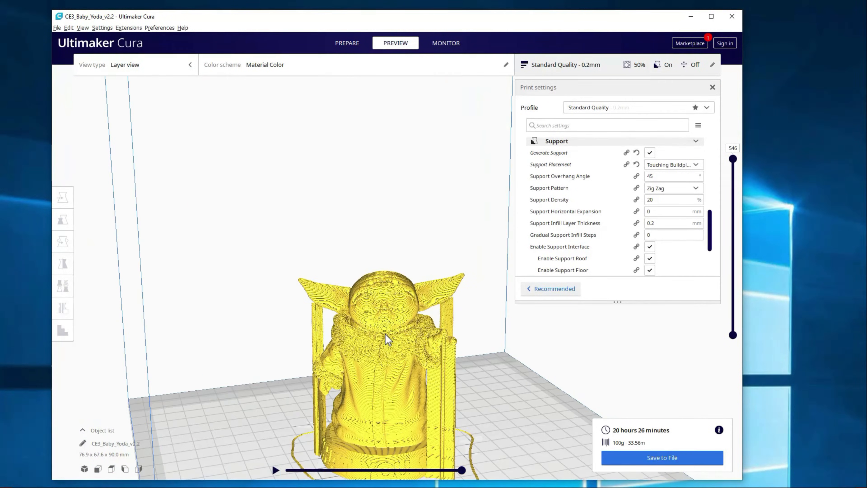
{"action": "right_click_drag", "start_coordinate": [455, 312], "coordinate": [431, 316]}
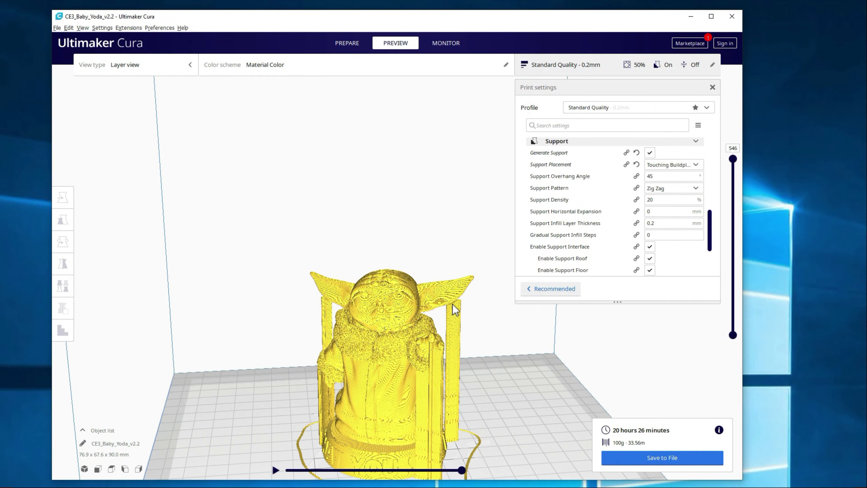
{"action": "right_click", "coordinate": [322, 313]}
{"action": "left_click", "coordinate": [478, 347]}
{"action": "right_click_drag", "start_coordinate": [439, 397], "coordinate": [321, 414]}
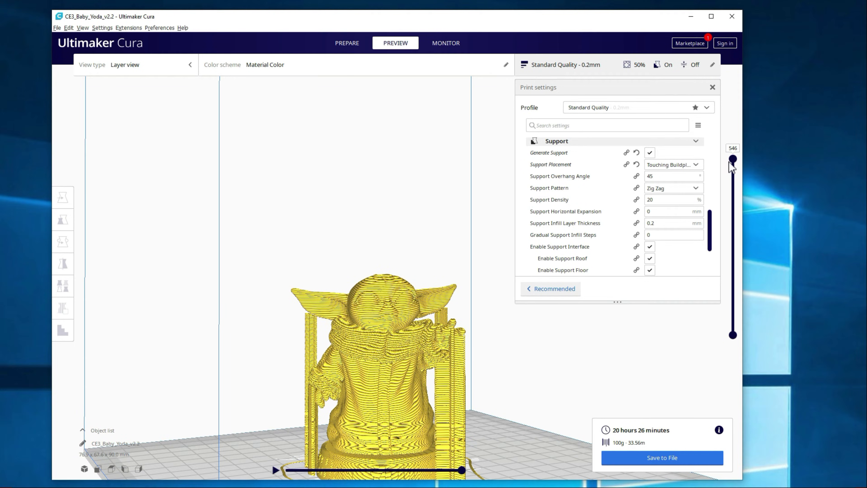
Examine the support columns around the body in the layer preview at layers 163 and 171.
{"action": "left_click_drag", "start_coordinate": [730, 163], "coordinate": [710, 290]}
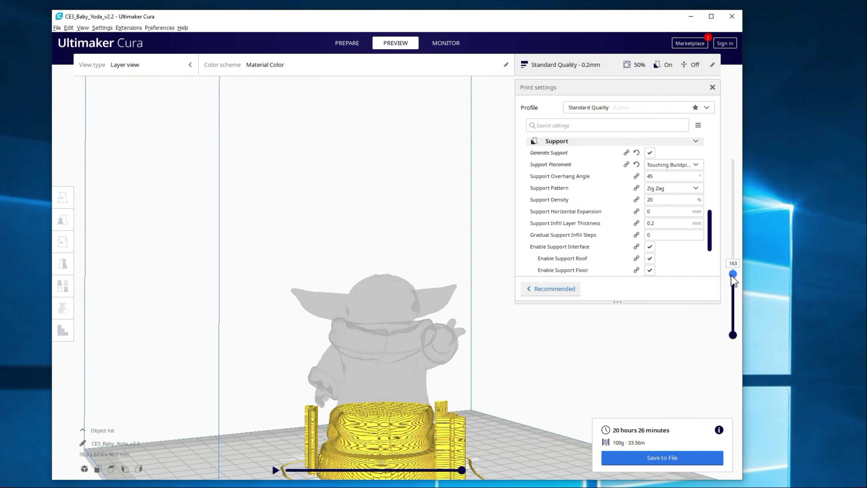
{"action": "left_click_drag", "start_coordinate": [731, 273], "coordinate": [730, 268]}
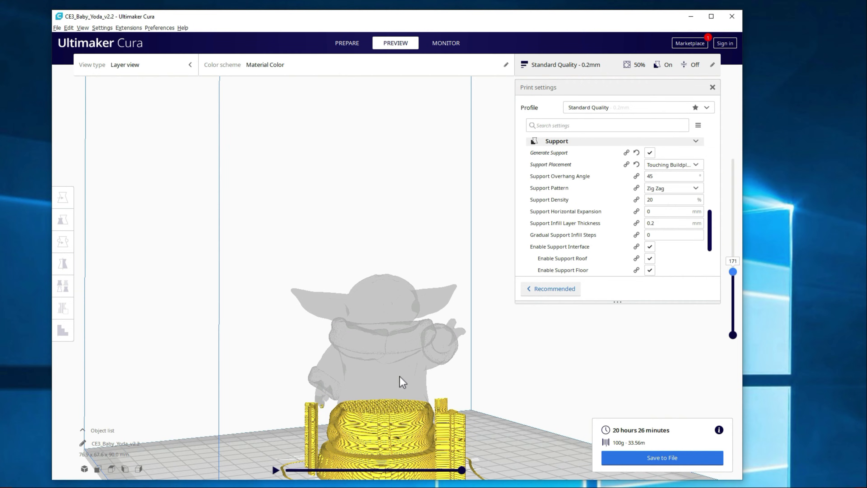
{"action": "right_click_drag", "start_coordinate": [402, 382], "coordinate": [353, 458]}
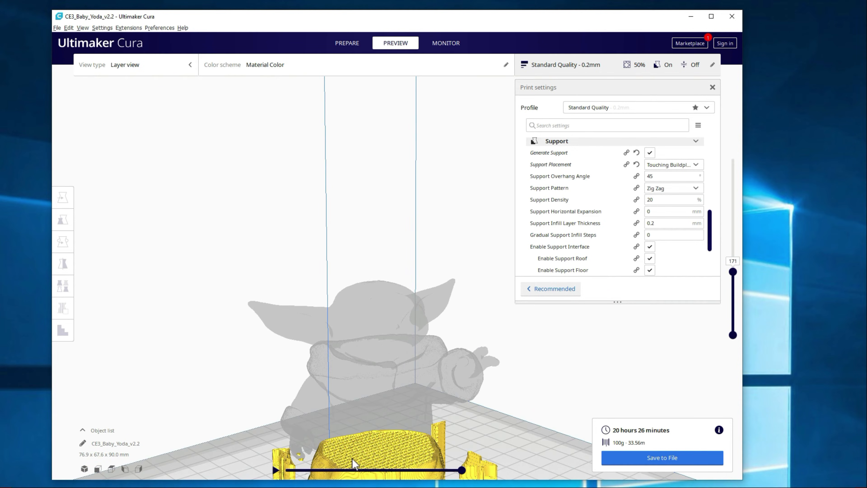
{"action": "right_click_drag", "start_coordinate": [450, 460], "coordinate": [388, 445]}
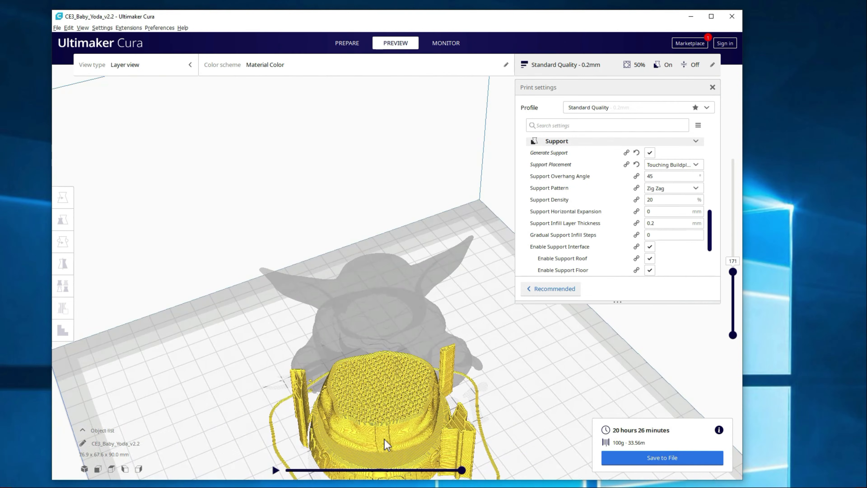
{"action": "scroll", "coordinate": [442, 406], "scroll_direction": "down", "scroll_amount": 2}
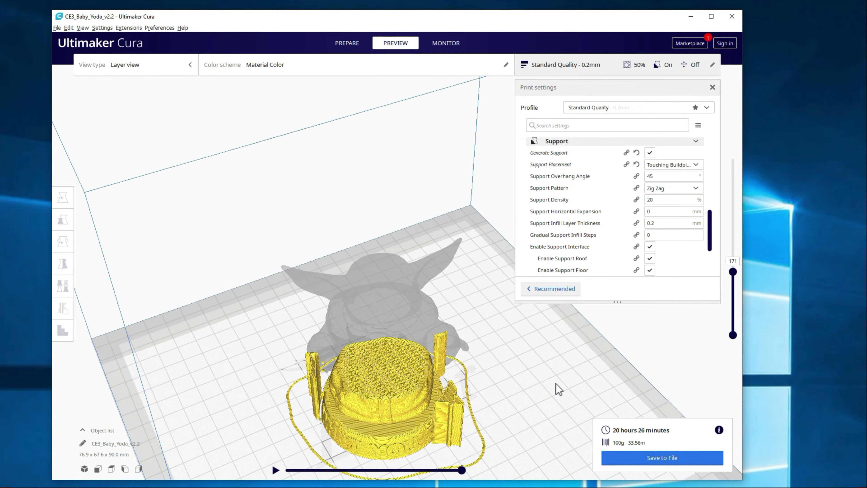
Return to the Prepare stage, set Support Density to 10% and disable Generate Support.
{"action": "left_click", "coordinate": [346, 43]}
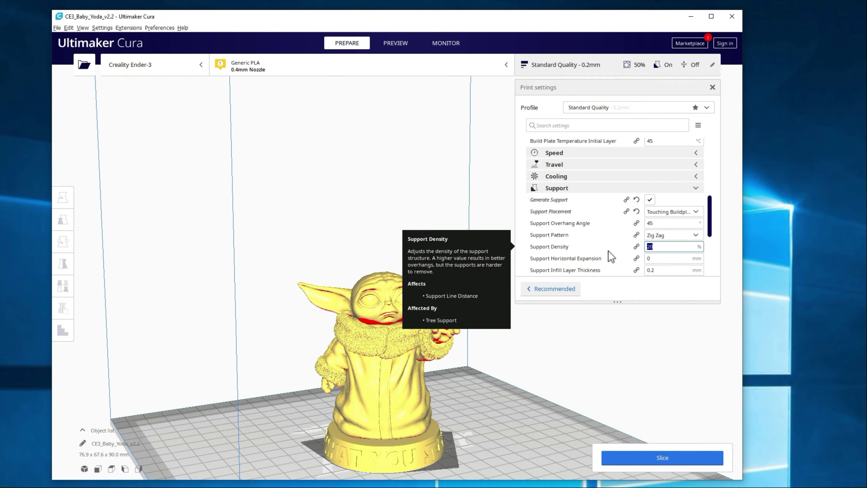
{"action": "type", "text": "10"}
{"action": "left_click", "coordinate": [650, 200]}
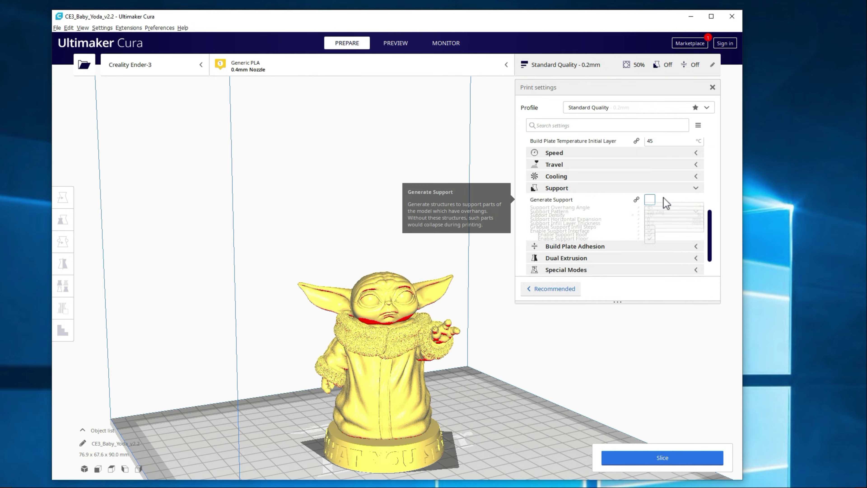
{"action": "left_click", "coordinate": [650, 200]}
{"action": "left_click", "coordinate": [650, 200]}
{"action": "left_click", "coordinate": [650, 200]}
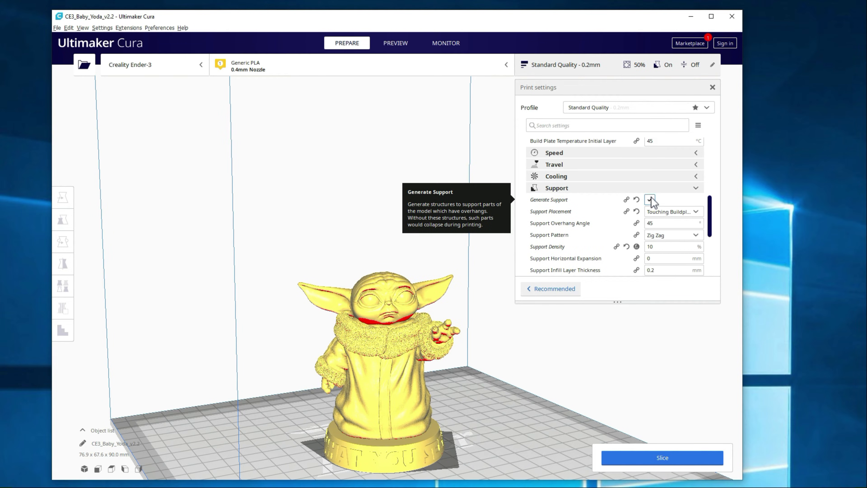
{"action": "left_click", "coordinate": [649, 200]}
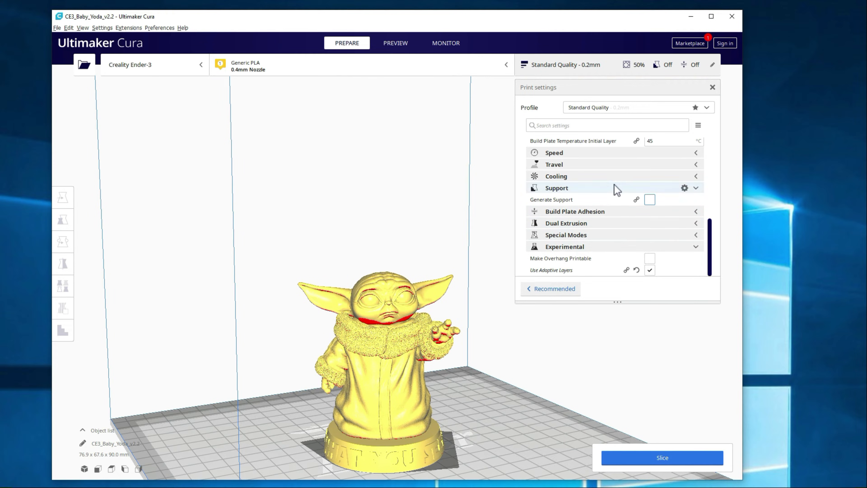
Re-enable Generate Support to check the Support Pattern options, keep Zig Zag, and turn Generate Support off again.
{"action": "mouse_move", "coordinate": [563, 202]}
{"action": "left_click", "coordinate": [650, 200]}
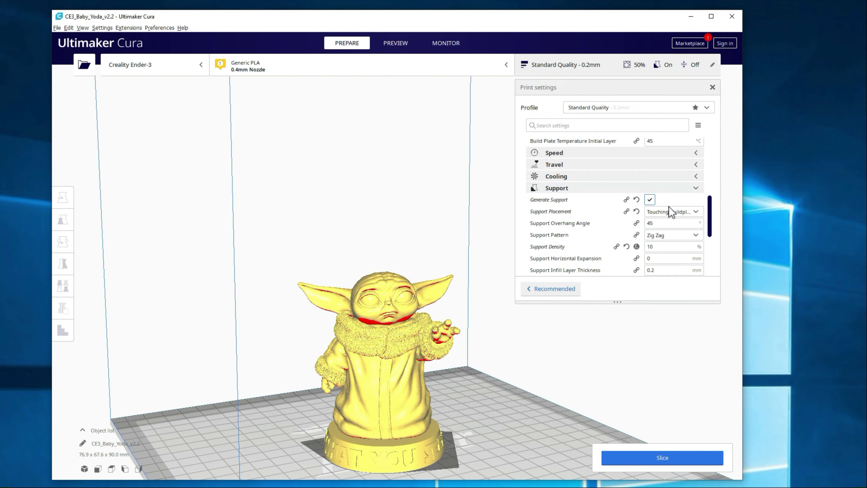
{"action": "left_click", "coordinate": [666, 237]}
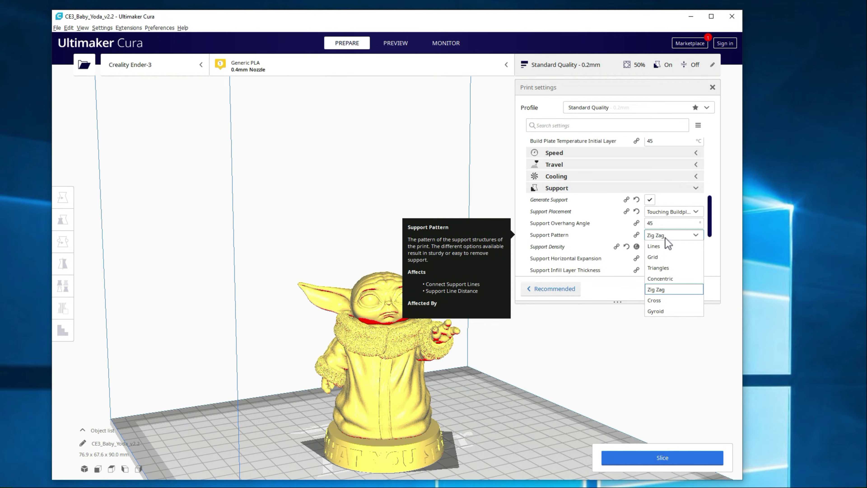
{"action": "left_click", "coordinate": [666, 238]}
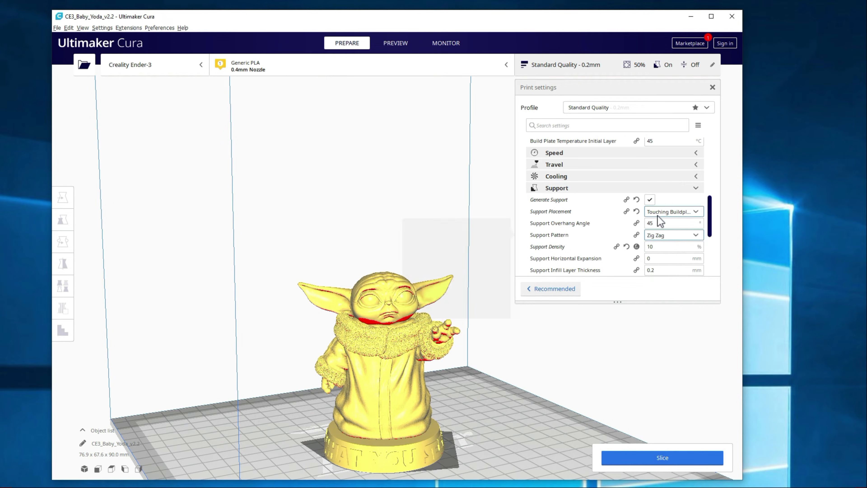
{"action": "left_click", "coordinate": [651, 202]}
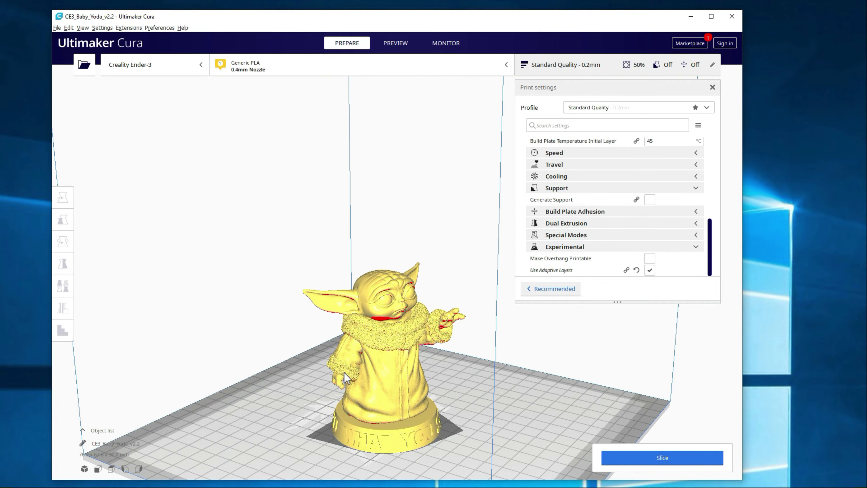
Place a 20 mm cylinder custom support with a 20 mm base under the model's lowered hand.
{"action": "left_click", "coordinate": [345, 372]}
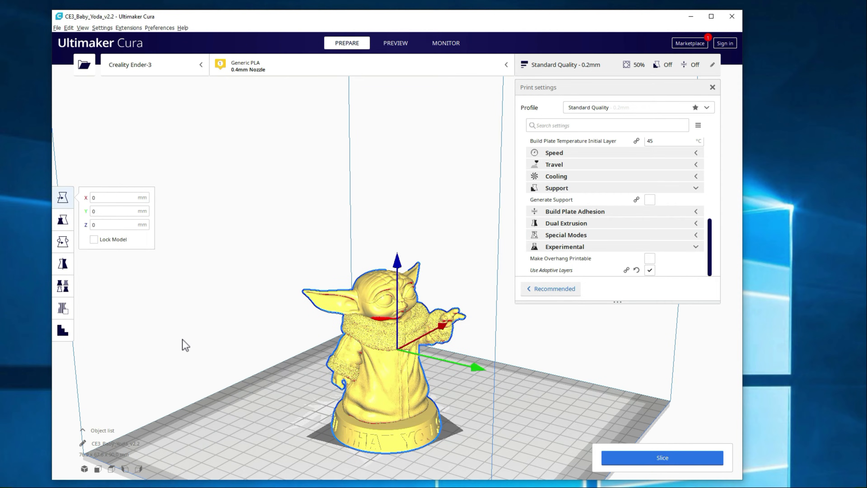
{"action": "left_click", "coordinate": [63, 330]}
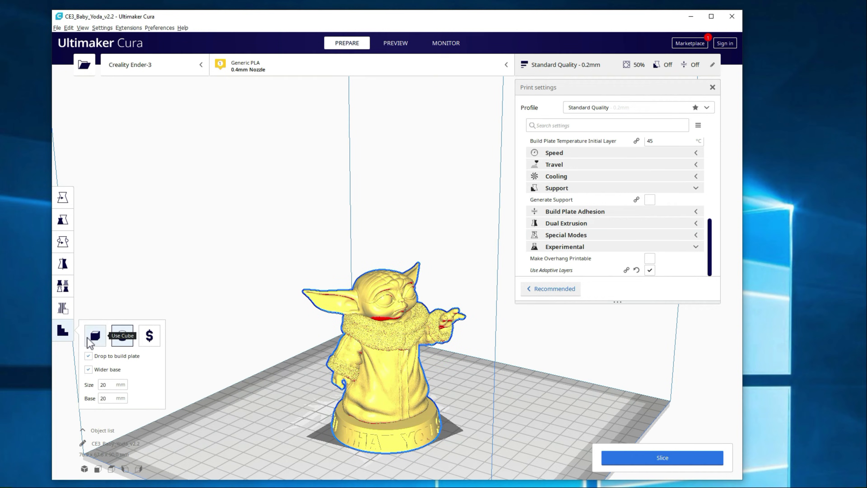
{"action": "left_click", "coordinate": [95, 336]}
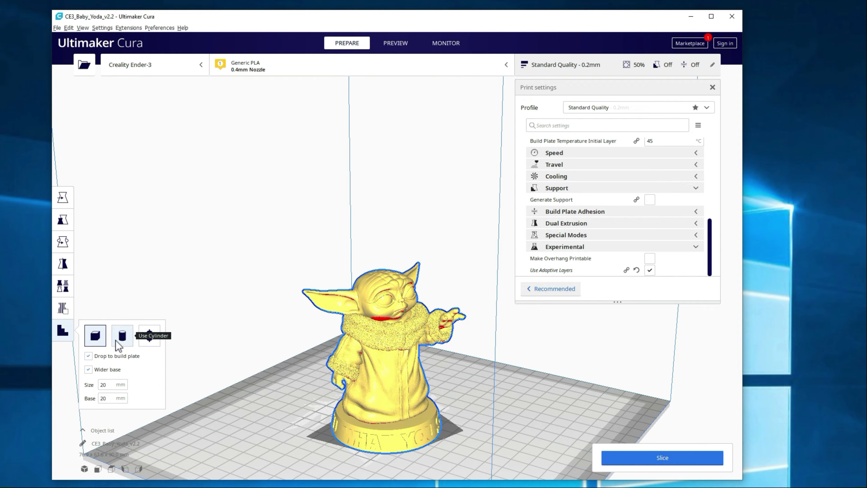
{"action": "left_click", "coordinate": [122, 338]}
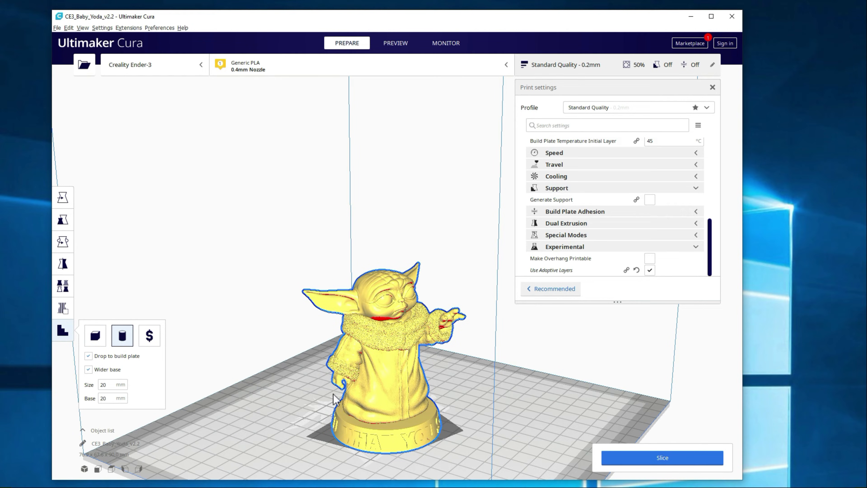
{"action": "left_click", "coordinate": [339, 388]}
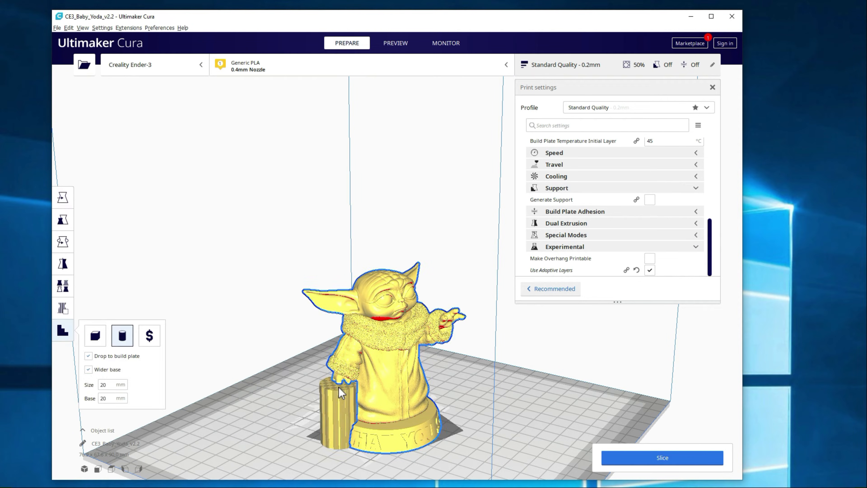
Move the cylinder support beneath the lowered hand to about X -31.1 mm and Y -17.2 mm.
{"action": "left_click", "coordinate": [275, 411]}
{"action": "left_click", "coordinate": [336, 411]}
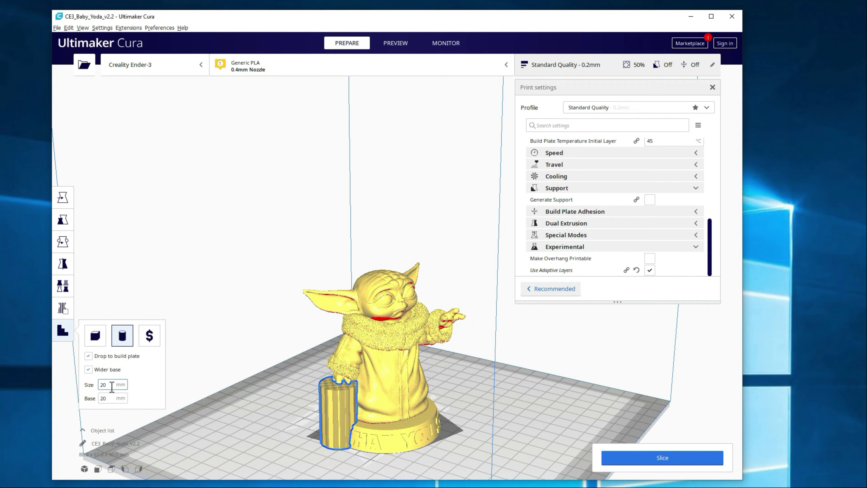
{"action": "left_click", "coordinate": [277, 428]}
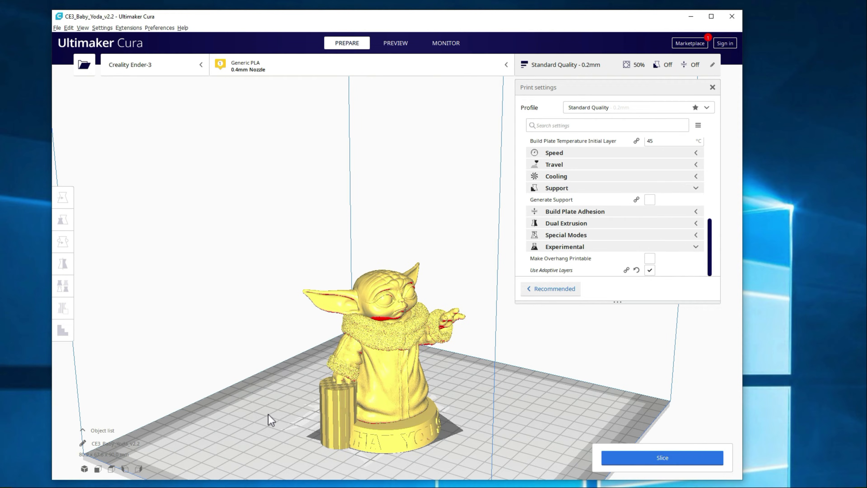
{"action": "right_click_drag", "start_coordinate": [269, 414], "coordinate": [349, 403]}
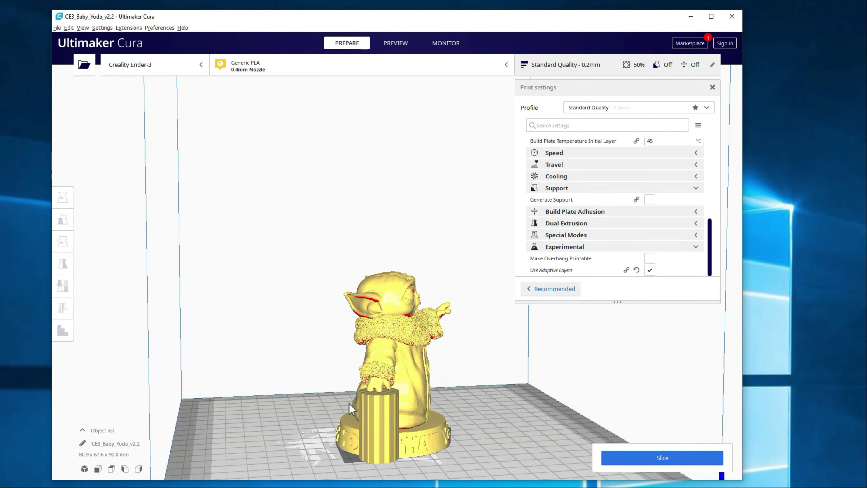
{"action": "left_click", "coordinate": [391, 407]}
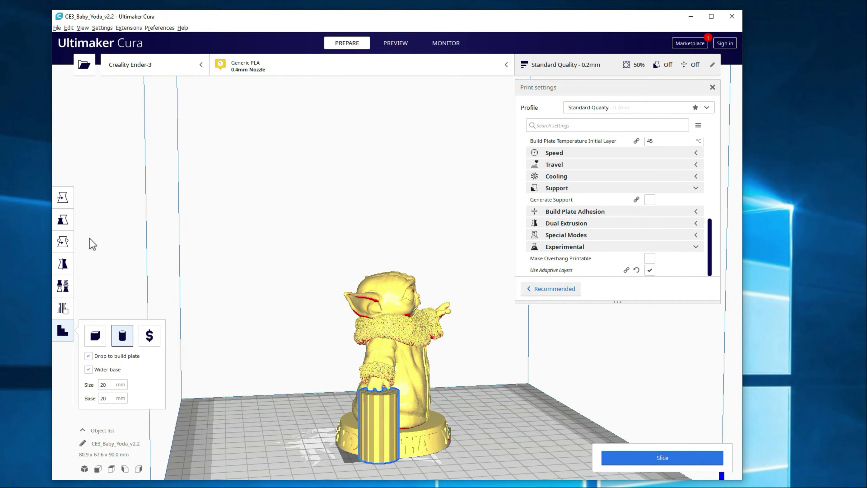
{"action": "left_click", "coordinate": [62, 202]}
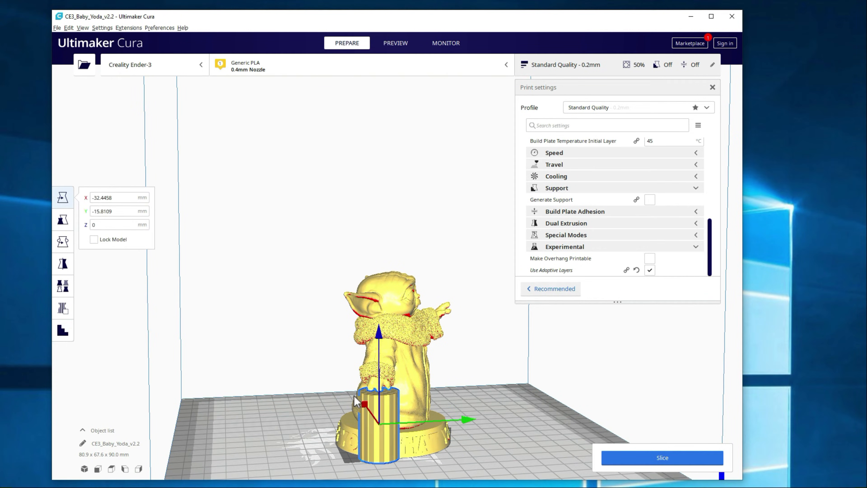
{"action": "mouse_move", "coordinate": [377, 427]}
{"action": "left_mouse_down"}
{"action": "mouse_move", "coordinate": [343, 429]}
{"action": "mouse_move", "coordinate": [382, 446]}
{"action": "mouse_move", "coordinate": [408, 417]}
{"action": "mouse_move", "coordinate": [372, 418]}
{"action": "mouse_move", "coordinate": [370, 427]}
{"action": "left_mouse_up"}
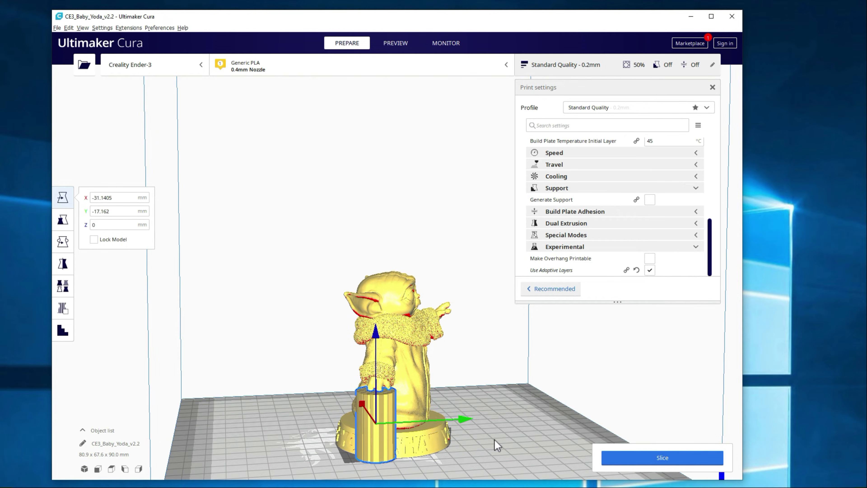
Examine the cylinder support under the lowered hand from several sides and check its scale dimensions.
{"action": "right_click_drag", "start_coordinate": [495, 440], "coordinate": [399, 437]}
{"action": "left_click", "coordinate": [271, 395]}
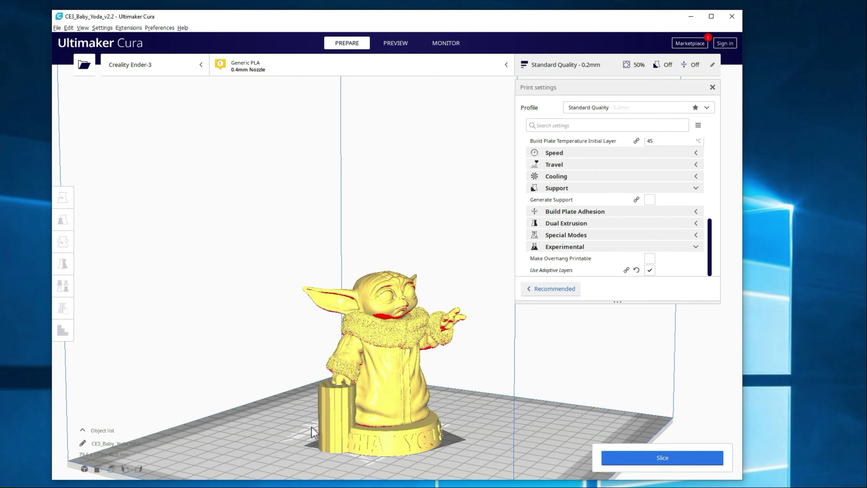
{"action": "left_click", "coordinate": [327, 425]}
{"action": "right_click_drag", "start_coordinate": [263, 442], "coordinate": [358, 433]}
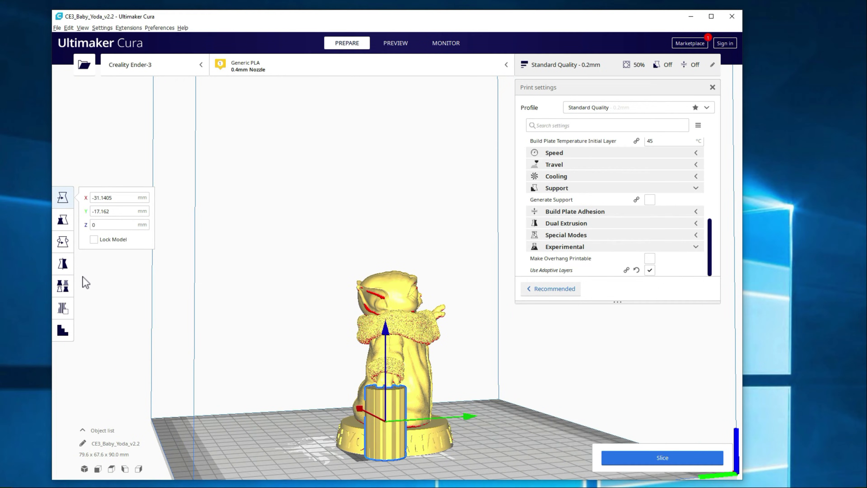
{"action": "left_click", "coordinate": [63, 219]}
{"action": "left_click", "coordinate": [396, 410]}
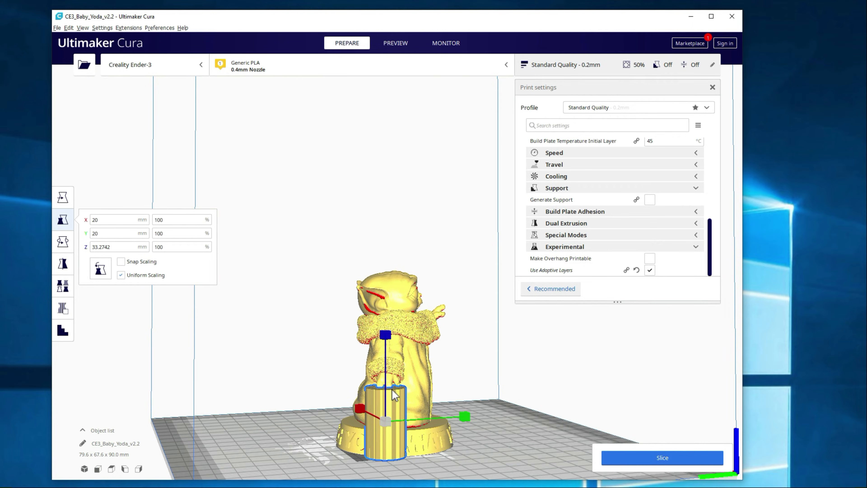
{"action": "left_click", "coordinate": [63, 198]}
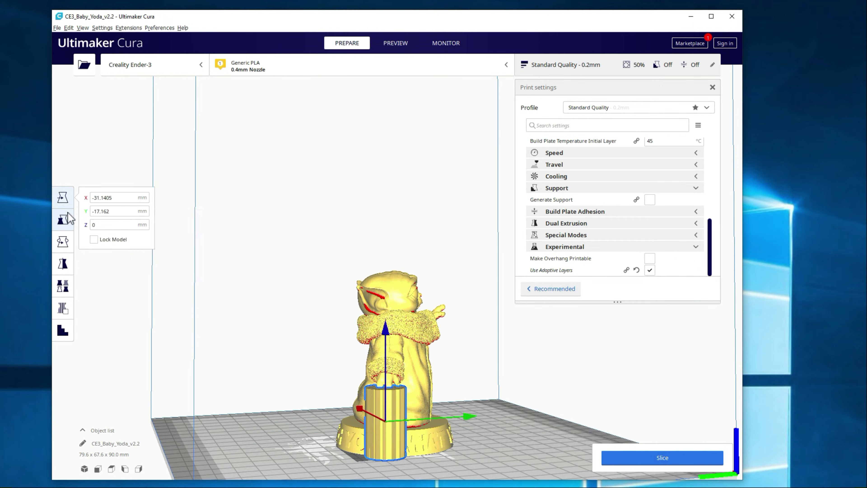
Reposition the cylinder support beneath the lowered hand at about X -31.9 mm and Y -18.7 mm.
{"action": "left_click_drag", "start_coordinate": [388, 426], "coordinate": [392, 437]}
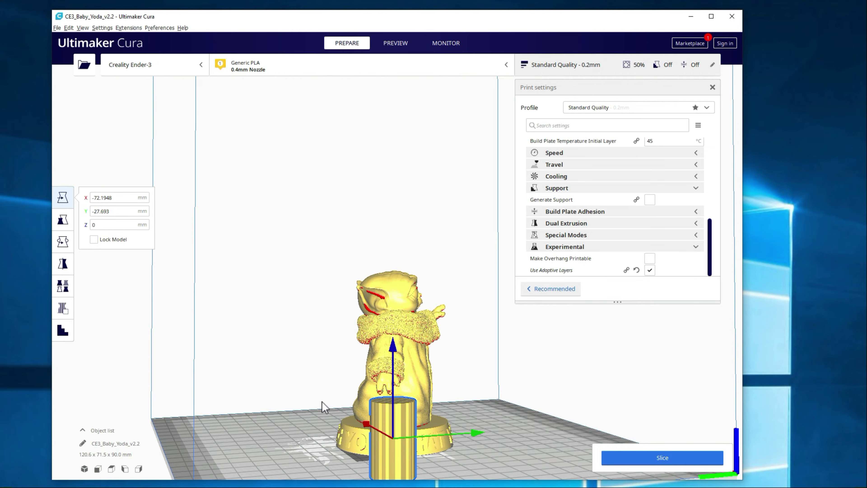
{"action": "right_click_drag", "start_coordinate": [326, 408], "coordinate": [197, 405]}
{"action": "left_click_drag", "start_coordinate": [238, 420], "coordinate": [347, 468]}
{"action": "right_click_drag", "start_coordinate": [290, 453], "coordinate": [423, 453]}
{"action": "left_click_drag", "start_coordinate": [378, 440], "coordinate": [396, 443]}
{"action": "right_click_drag", "start_coordinate": [487, 450], "coordinate": [450, 474]}
{"action": "left_click_drag", "start_coordinate": [376, 468], "coordinate": [382, 456]}
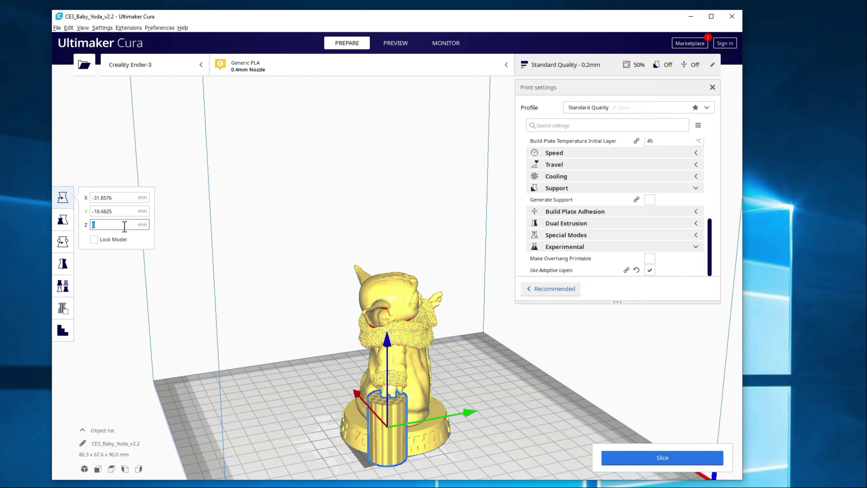
Try raising the cylinder support to Z 10 mm, shift it to about X -33.5 mm, Y -16.1 mm, and set Z to 5 mm.
{"action": "key", "text": "Return"}
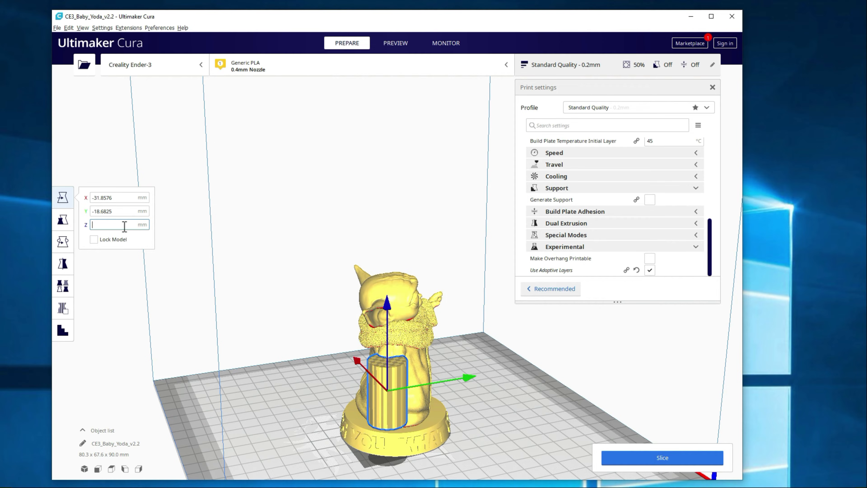
{"action": "key", "text": "Return"}
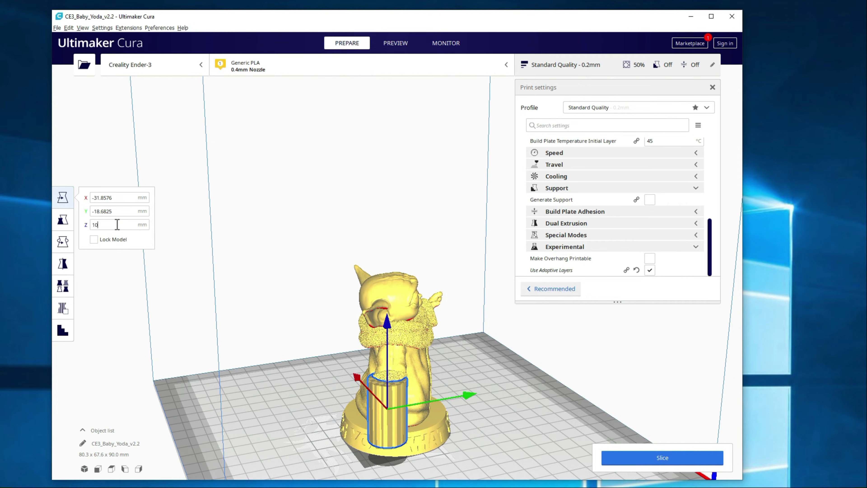
{"action": "key", "text": "Escape"}
{"action": "left_click", "coordinate": [396, 427]}
{"action": "left_click_drag", "start_coordinate": [397, 428], "coordinate": [381, 415]}
{"action": "left_click", "coordinate": [124, 225]}
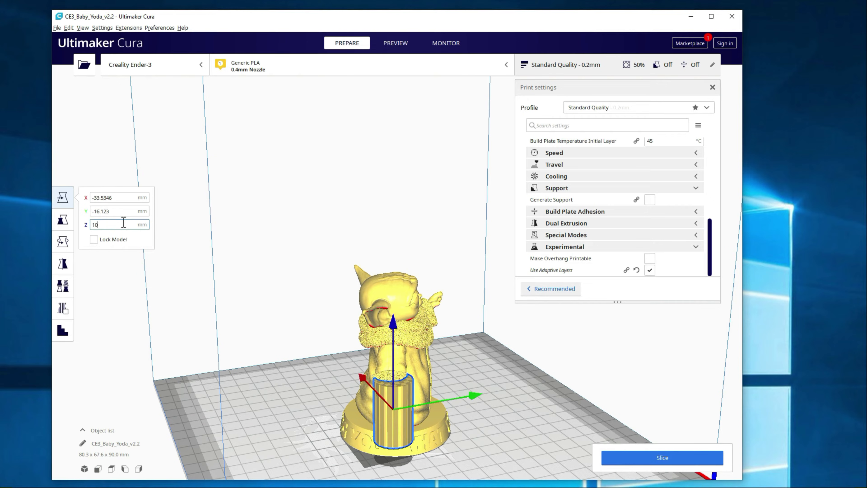
{"action": "type", "text": "5"}
{"action": "key", "text": "Return"}
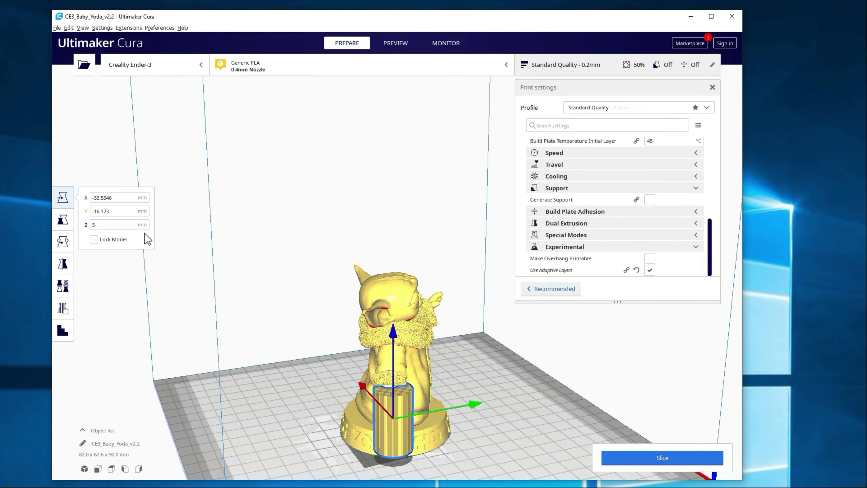
Adjust the raised cylinder's position under the lowered hand to about X -33 mm and Y -18 mm, checking it from different sides.
{"action": "left_click", "coordinate": [250, 405]}
{"action": "right_click_drag", "start_coordinate": [250, 404], "coordinate": [324, 411]}
{"action": "left_click", "coordinate": [331, 416]}
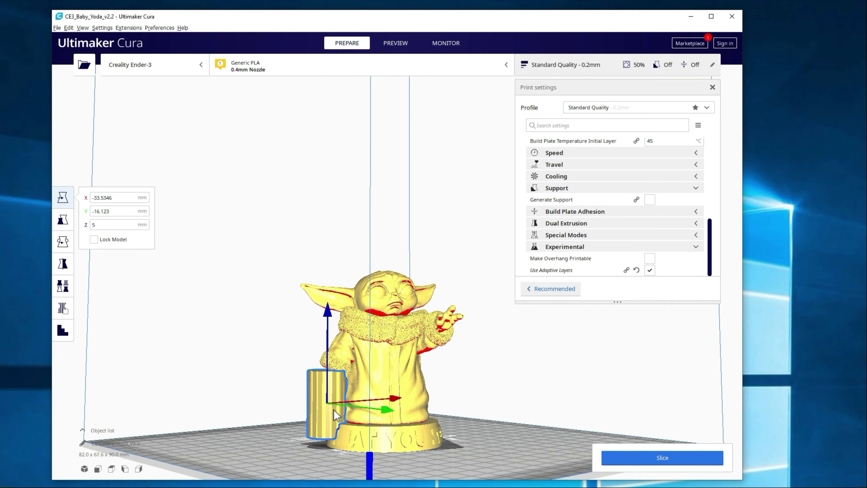
{"action": "left_click_drag", "start_coordinate": [334, 410], "coordinate": [339, 410]}
{"action": "right_click_drag", "start_coordinate": [278, 453], "coordinate": [414, 456]}
{"action": "left_click_drag", "start_coordinate": [415, 454], "coordinate": [380, 439]}
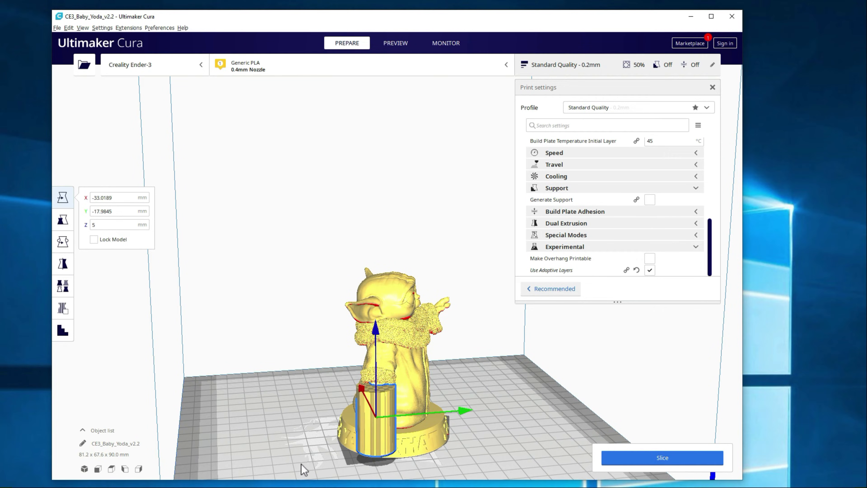
{"action": "left_click", "coordinate": [300, 462]}
{"action": "right_click_drag", "start_coordinate": [261, 444], "coordinate": [153, 421]}
{"action": "right_click_drag", "start_coordinate": [333, 302], "coordinate": [418, 460]}
{"action": "left_click", "coordinate": [329, 434]}
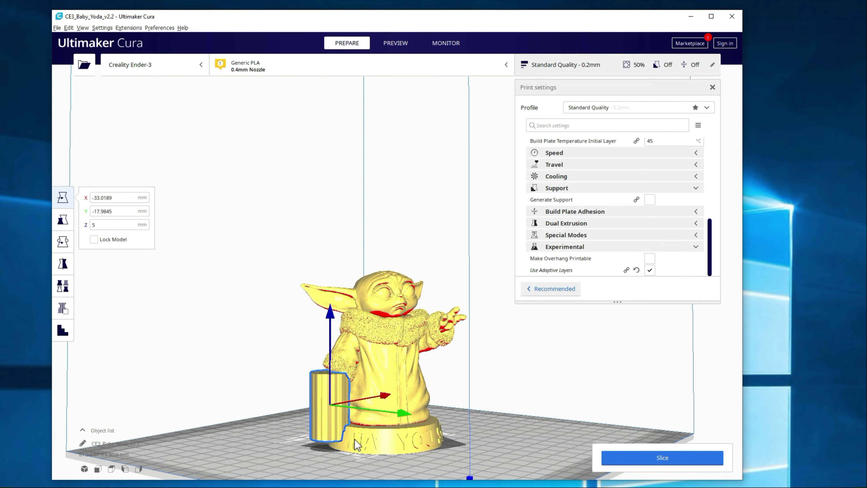
{"action": "left_click", "coordinate": [288, 442]}
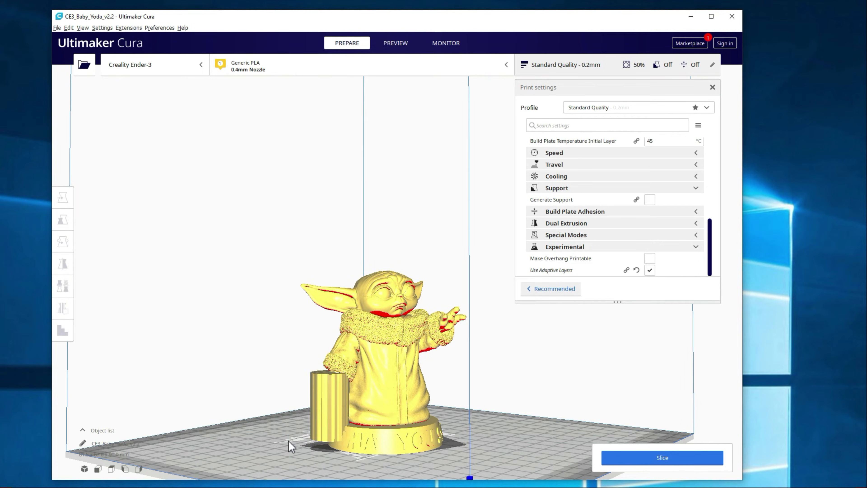
Scale the cylinder support uniformly to about 112.7%, making it about 22.5 mm wide and 37.5 mm tall.
{"action": "left_click", "coordinate": [326, 425]}
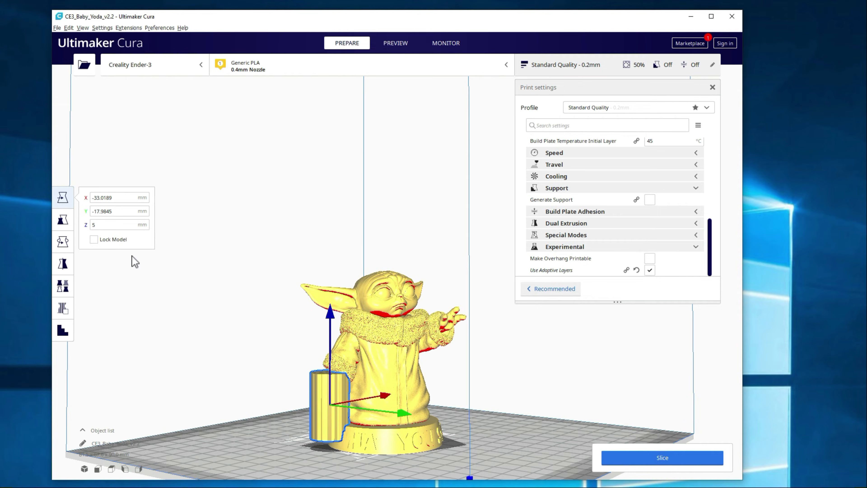
{"action": "left_click", "coordinate": [62, 219]}
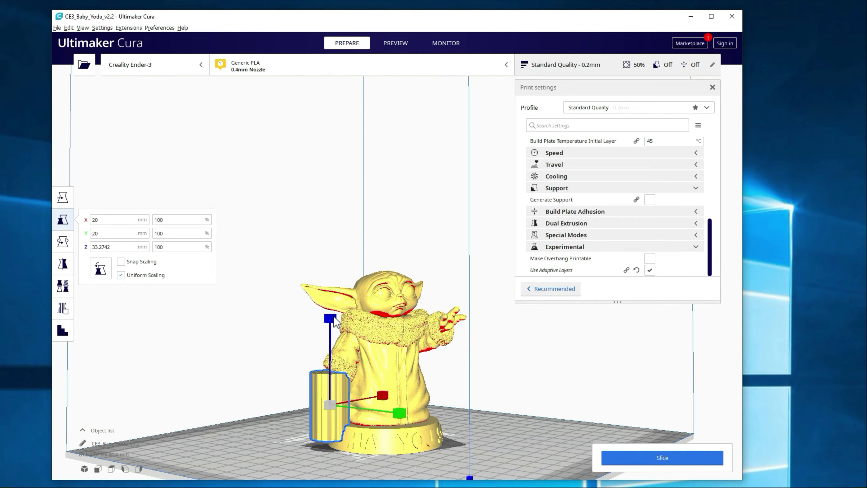
{"action": "left_click_drag", "start_coordinate": [334, 318], "coordinate": [333, 313]}
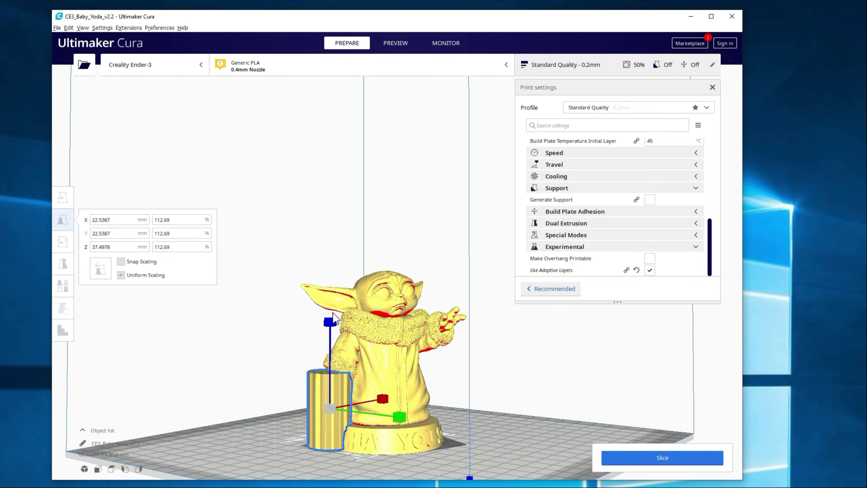
{"action": "left_click", "coordinate": [225, 456]}
{"action": "mouse_move", "coordinate": [225, 455]}
{"action": "right_mouse_down"}
{"action": "mouse_move", "coordinate": [239, 430]}
{"action": "mouse_move", "coordinate": [256, 427]}
{"action": "mouse_move", "coordinate": [222, 433]}
{"action": "mouse_move", "coordinate": [225, 455]}
{"action": "right_mouse_up"}
{"action": "left_click", "coordinate": [324, 399]}
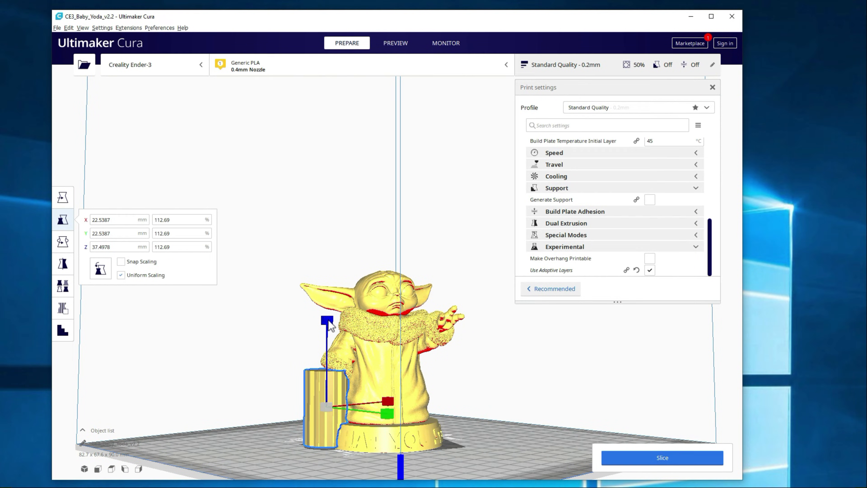
{"action": "left_click", "coordinate": [256, 461]}
{"action": "right_click_drag", "start_coordinate": [255, 462], "coordinate": [303, 460]}
Set the enlarged cylinder support's Z position to 0 mm and check its contact with the lowered hand.
{"action": "left_click", "coordinate": [319, 393]}
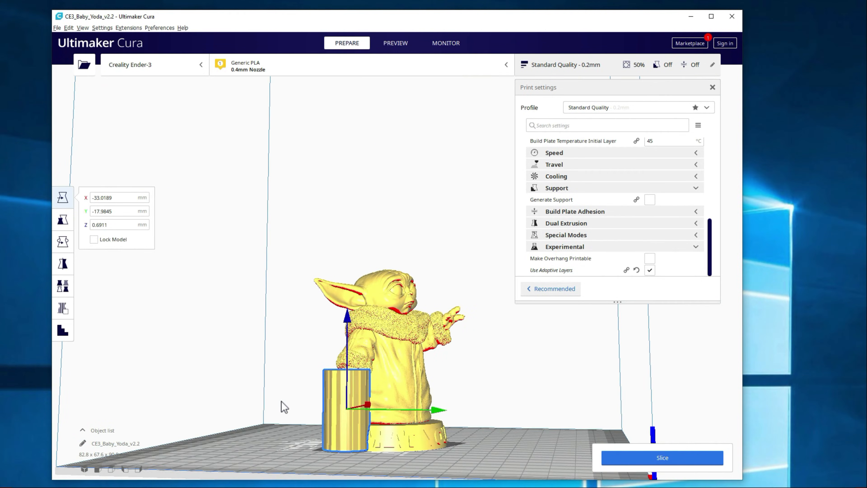
{"action": "right_click_drag", "start_coordinate": [284, 407], "coordinate": [278, 410]}
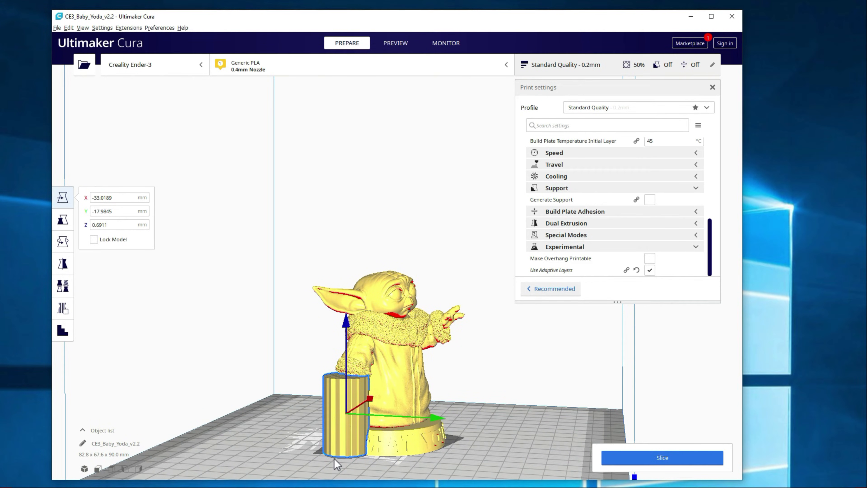
{"action": "double_click", "coordinate": [123, 225]}
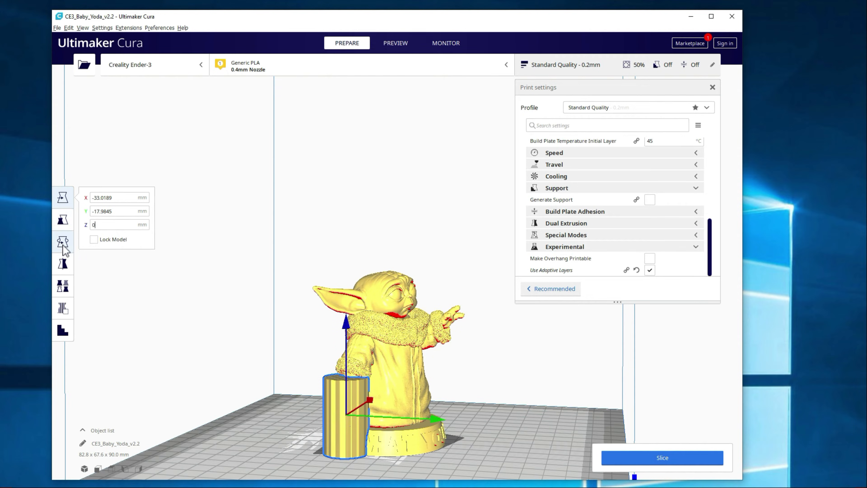
{"action": "left_click", "coordinate": [223, 398]}
{"action": "right_click_drag", "start_coordinate": [279, 412], "coordinate": [511, 374]}
{"action": "left_click", "coordinate": [330, 363]}
{"action": "left_click", "coordinate": [253, 414]}
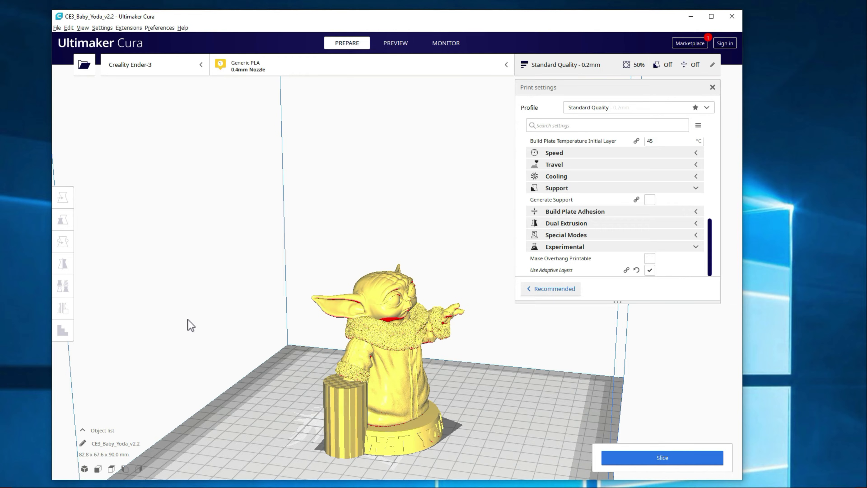
Place a 10 mm cylinder custom support with a 10 mm base under the model's raised hand.
{"action": "left_click", "coordinate": [427, 305]}
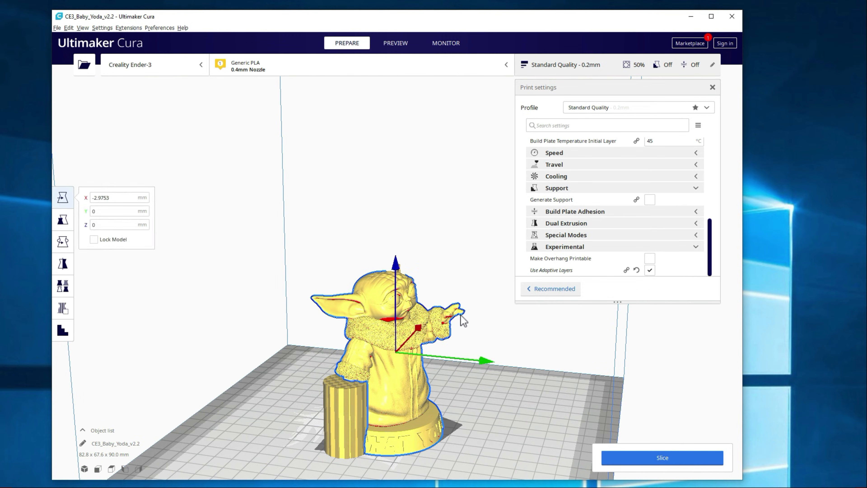
{"action": "left_click", "coordinate": [62, 330]}
{"action": "double_click", "coordinate": [113, 386]}
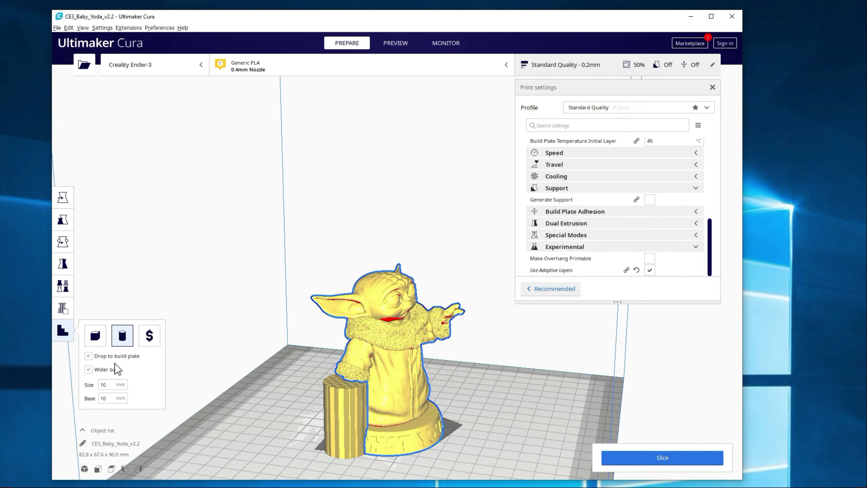
{"action": "left_click", "coordinate": [458, 315]}
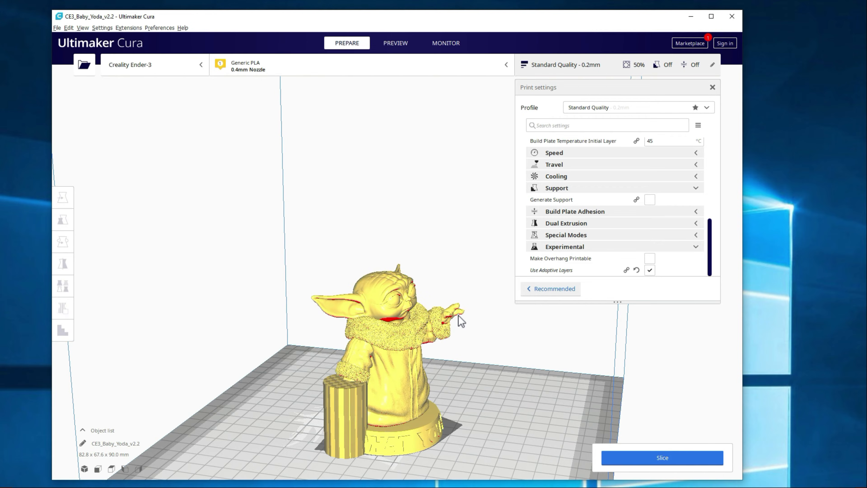
{"action": "left_click", "coordinate": [461, 311]}
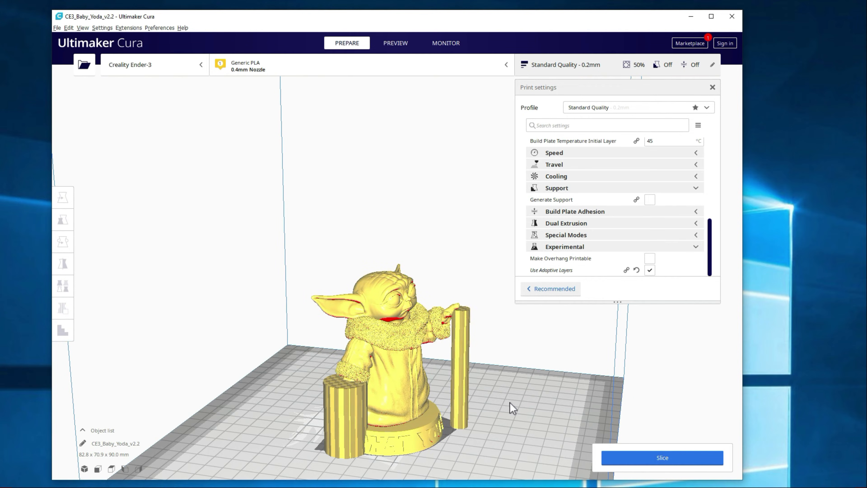
Move the thin cylinder support beneath the raised hand to about X 15.7 mm and Y 27.9 mm.
{"action": "right_click_drag", "start_coordinate": [510, 403], "coordinate": [181, 394]}
{"action": "left_click", "coordinate": [336, 347]}
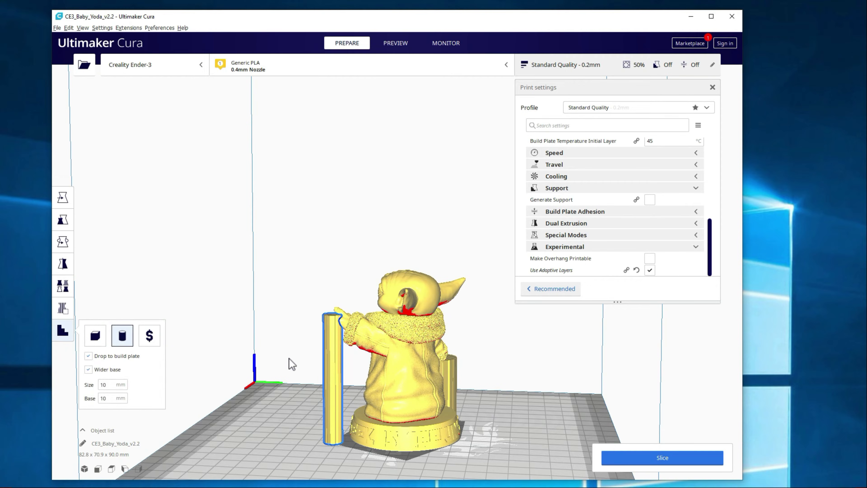
{"action": "left_click", "coordinate": [63, 198]}
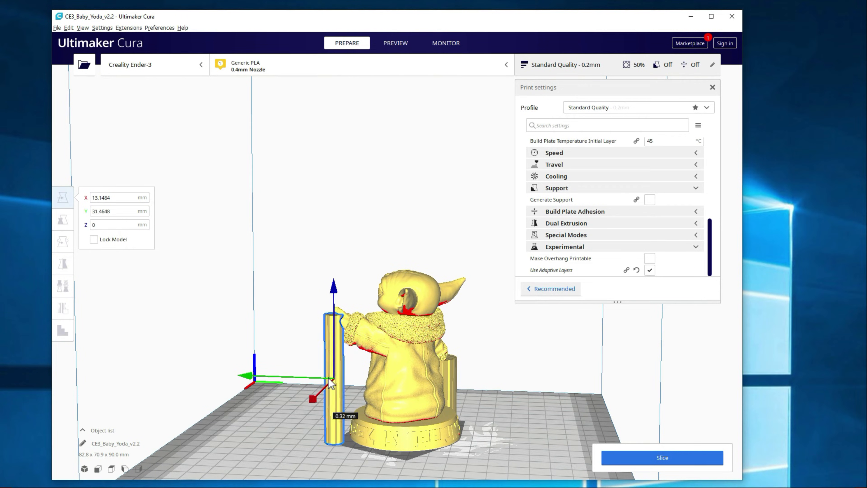
{"action": "left_click_drag", "start_coordinate": [330, 382], "coordinate": [335, 383]}
{"action": "left_click", "coordinate": [269, 415]}
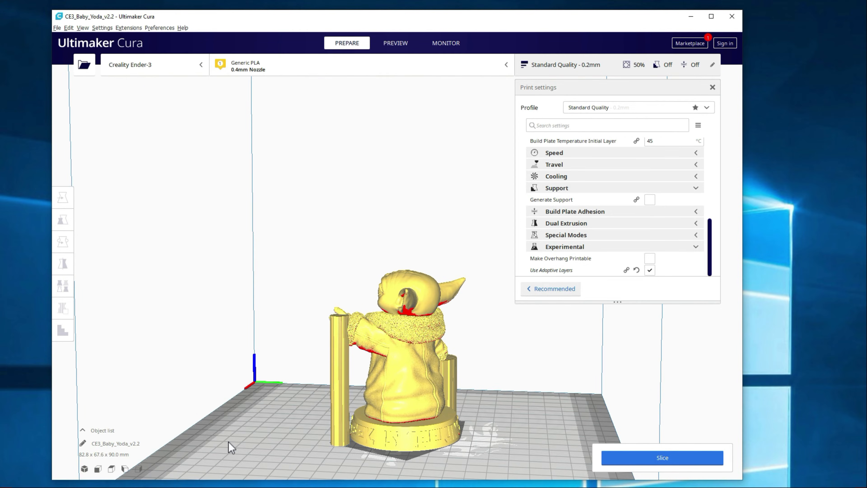
Shift the thin cylinder support to about X 8.8 mm and Y 33.1 mm and check its fit under the raised hand.
{"action": "right_click_drag", "start_coordinate": [228, 443], "coordinate": [473, 441]}
{"action": "left_click", "coordinate": [449, 421]}
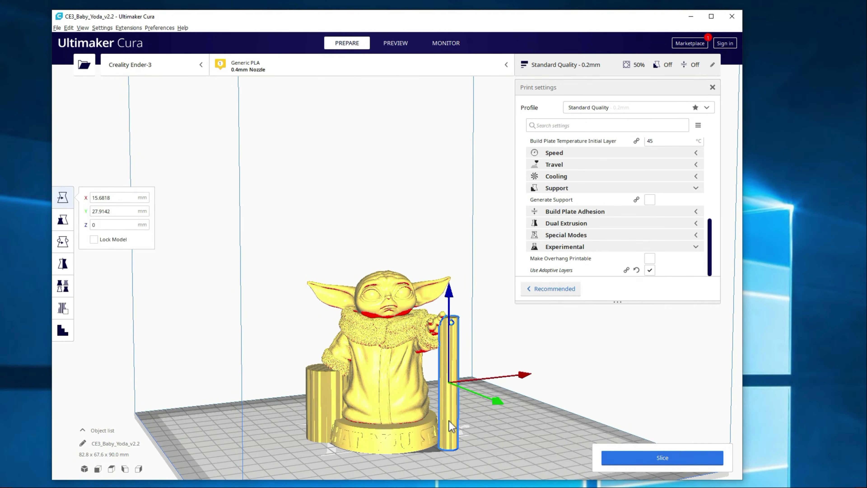
{"action": "left_click_drag", "start_coordinate": [445, 424], "coordinate": [439, 429]}
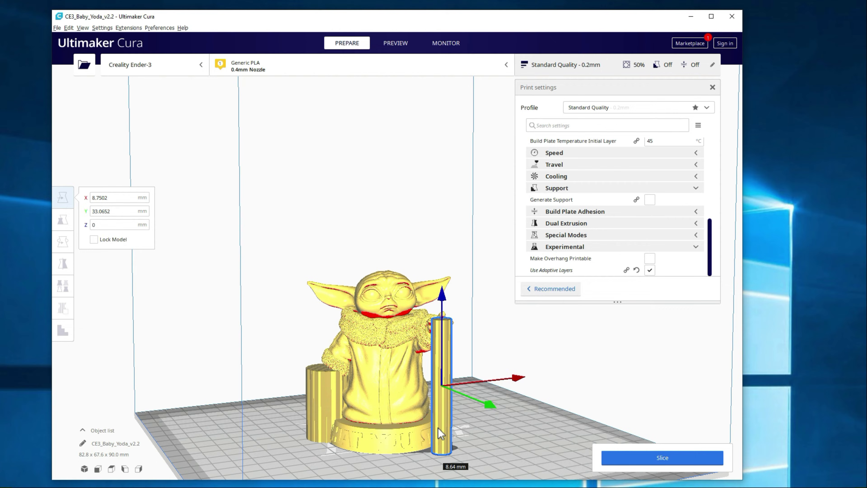
{"action": "left_click", "coordinate": [486, 436]}
{"action": "right_click_drag", "start_coordinate": [510, 425], "coordinate": [555, 332]}
{"action": "right_click_drag", "start_coordinate": [554, 335], "coordinate": [478, 343]}
Scale the thin cylinder support under the raised hand to 15 mm in X and 15 mm in Y.
{"action": "left_click", "coordinate": [468, 347]}
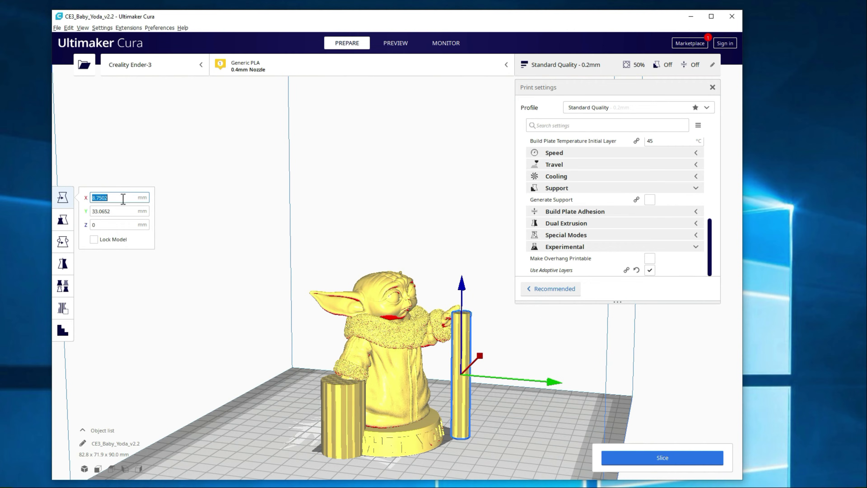
{"action": "key", "text": "Return"}
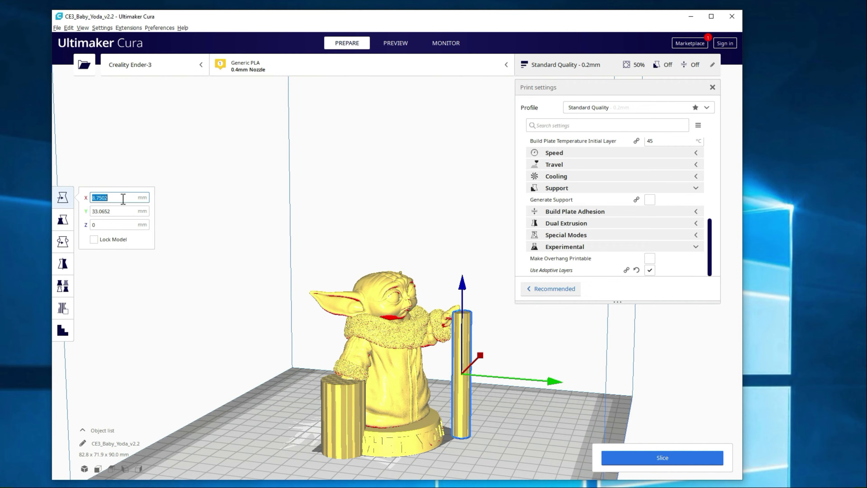
{"action": "left_click", "coordinate": [64, 227]}
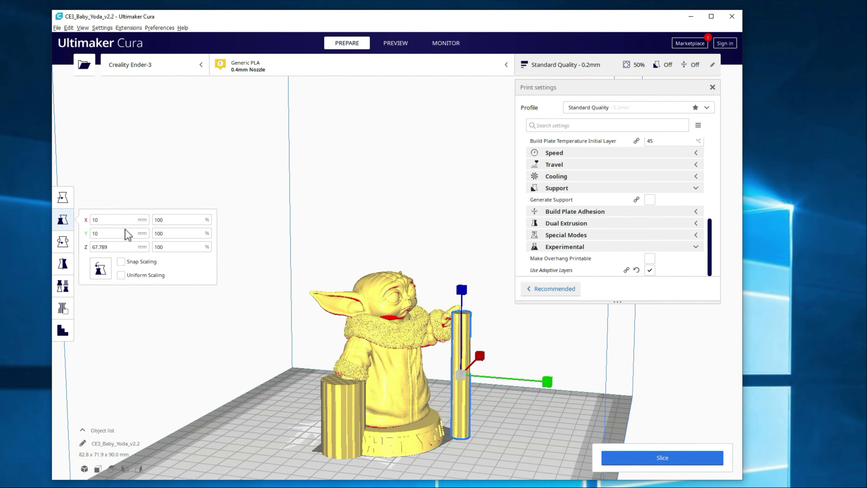
{"action": "double_click", "coordinate": [112, 219]}
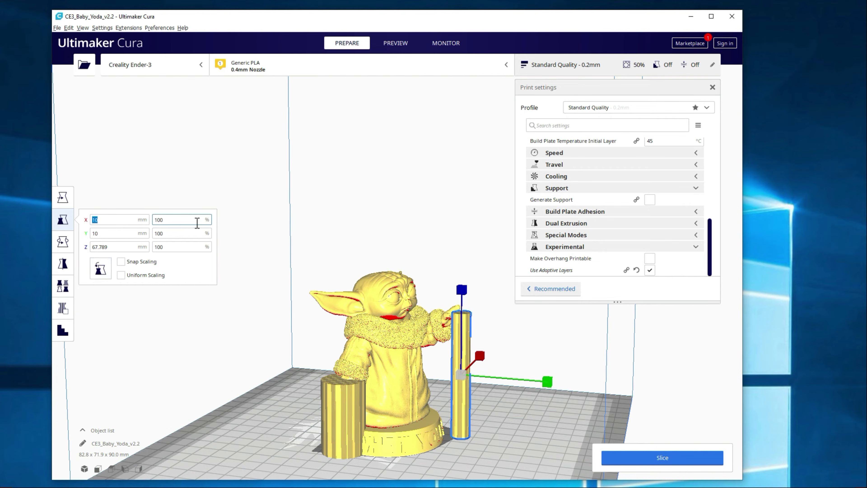
{"action": "left_click", "coordinate": [108, 234]}
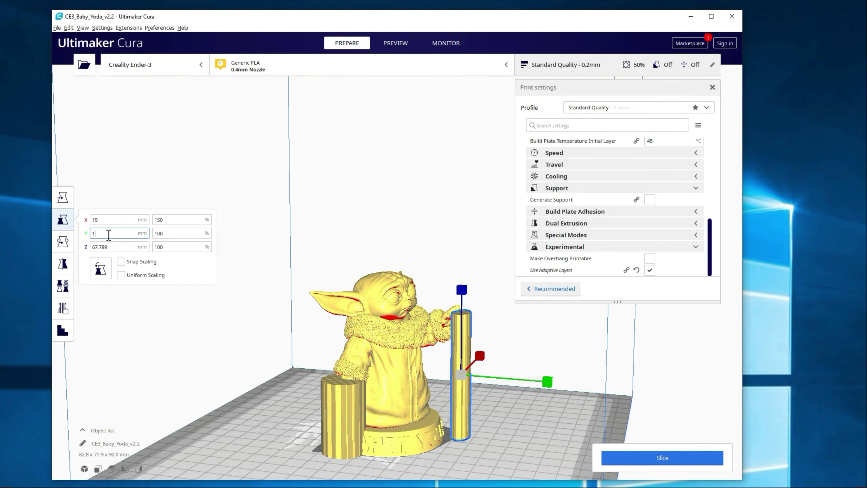
{"action": "type", "text": "5"}
{"action": "key", "text": "Return"}
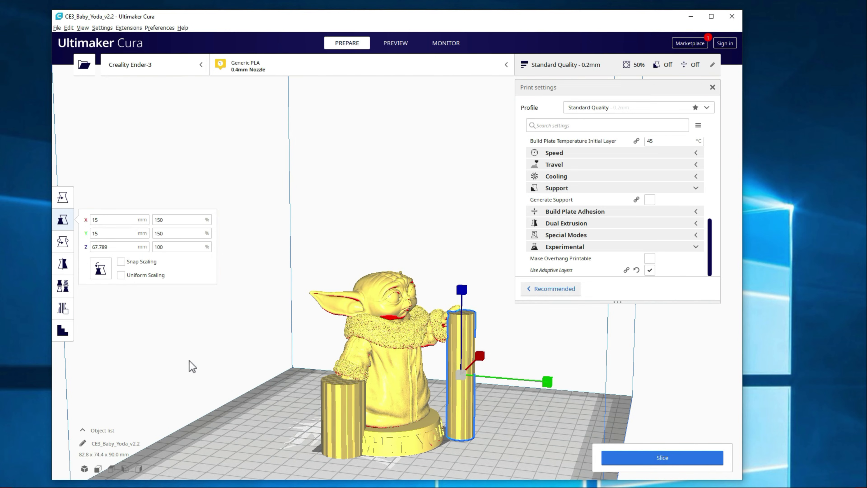
{"action": "left_click", "coordinate": [198, 369]}
Move the widened cylinder support to about X 10.4 mm and Y 30.9 mm and check its position under the raised hand.
{"action": "right_click_drag", "start_coordinate": [540, 381], "coordinate": [331, 397]}
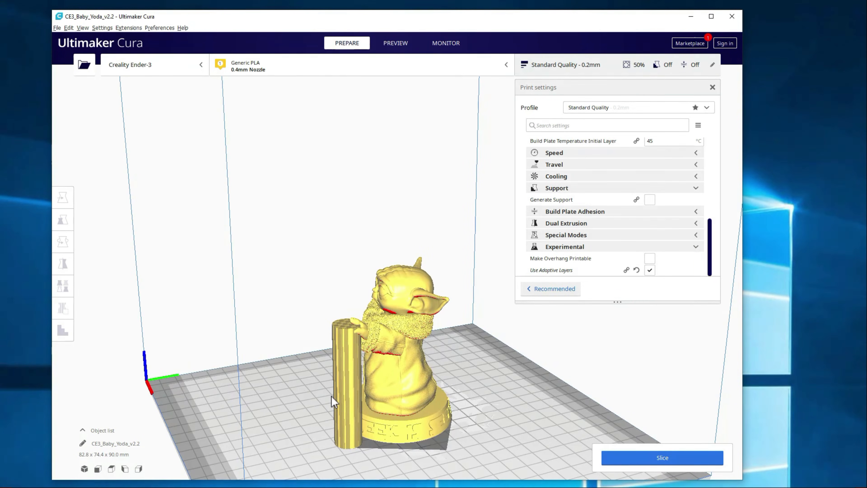
{"action": "left_click", "coordinate": [335, 396]}
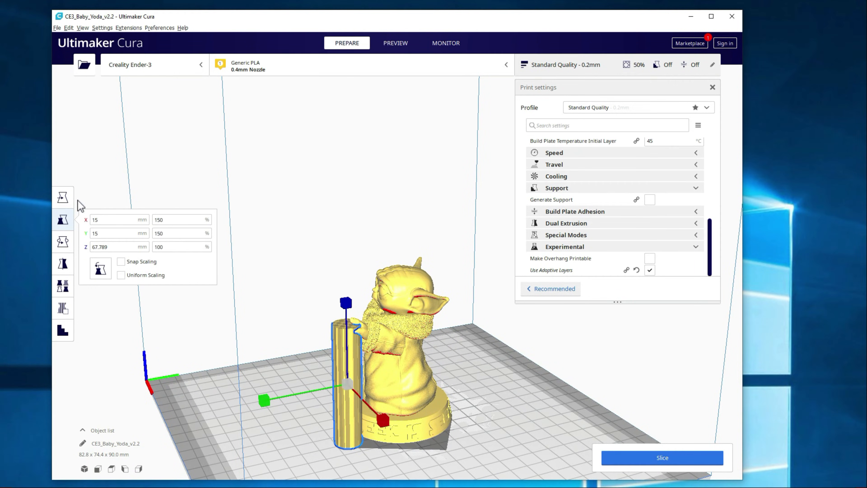
{"action": "left_click", "coordinate": [62, 197]}
{"action": "left_click_drag", "start_coordinate": [338, 410], "coordinate": [343, 415]}
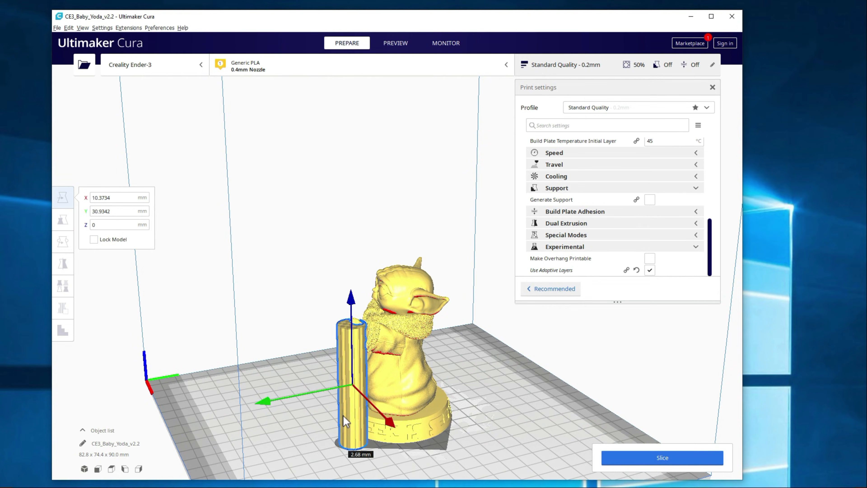
{"action": "left_click", "coordinate": [273, 453]}
{"action": "right_click_drag", "start_coordinate": [273, 453], "coordinate": [455, 326]}
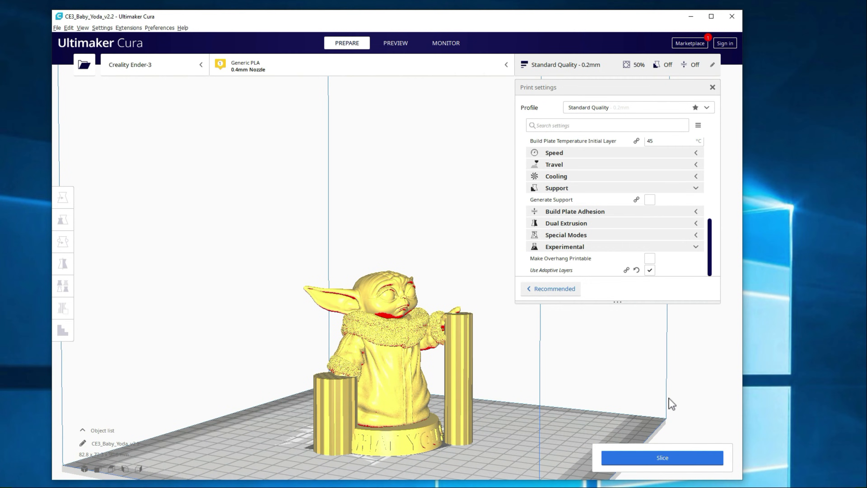
Slice the Baby Yoda model with its two custom cylinder supports.
{"action": "left_click", "coordinate": [652, 463]}
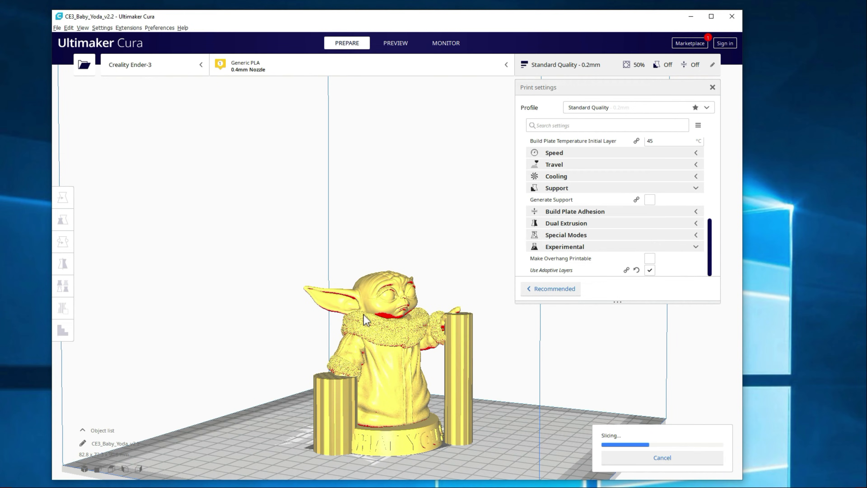
{"action": "right_click_drag", "start_coordinate": [292, 316], "coordinate": [173, 324]}
{"action": "right_click_drag", "start_coordinate": [507, 330], "coordinate": [488, 352]}
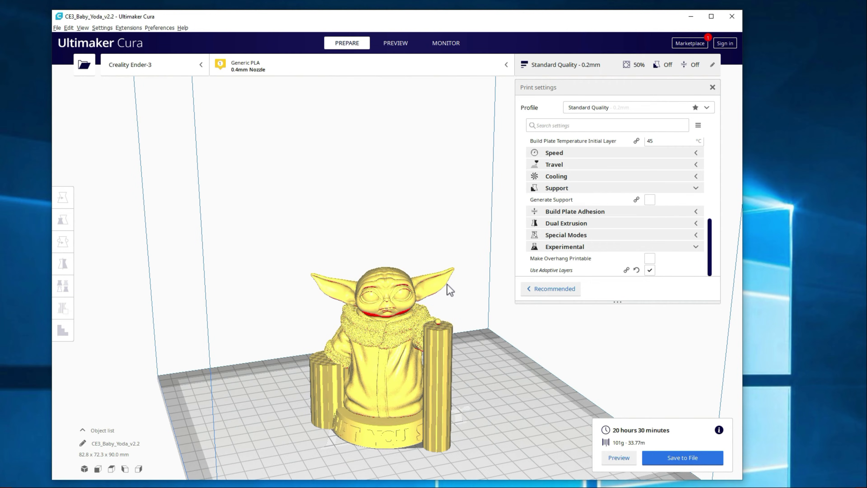
Preview the sliced layers up to layer 109 and examine the internal structure of both cylinder supports.
{"action": "left_click", "coordinate": [396, 43]}
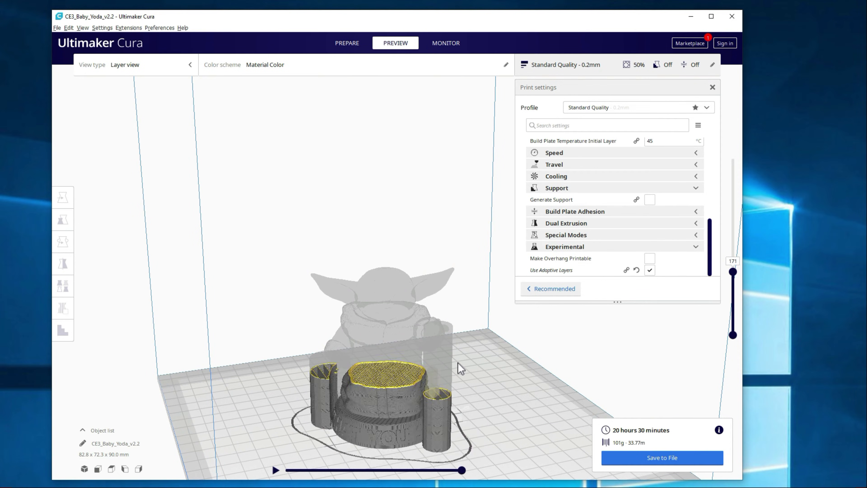
{"action": "left_click_drag", "start_coordinate": [735, 277], "coordinate": [711, 306]}
{"action": "right_click_drag", "start_coordinate": [408, 377], "coordinate": [458, 404]}
{"action": "scroll", "coordinate": [458, 404], "scroll_direction": "up", "scroll_amount": 3}
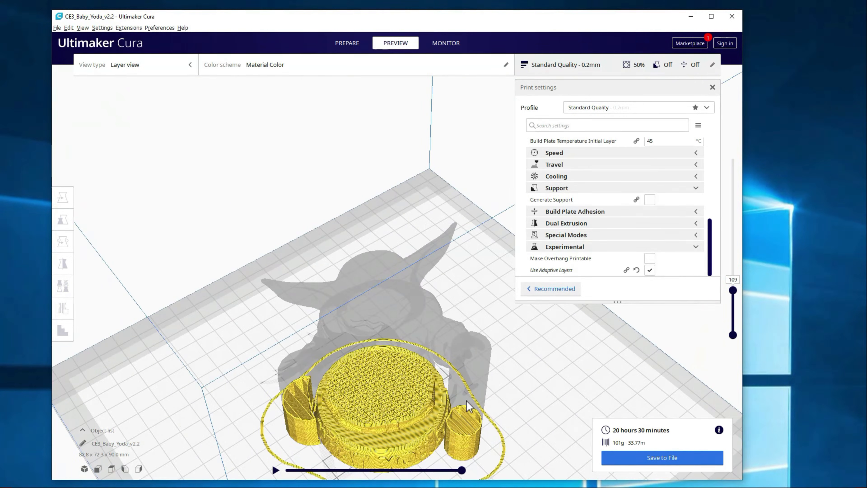
{"action": "right_click_drag", "start_coordinate": [502, 385], "coordinate": [499, 393]}
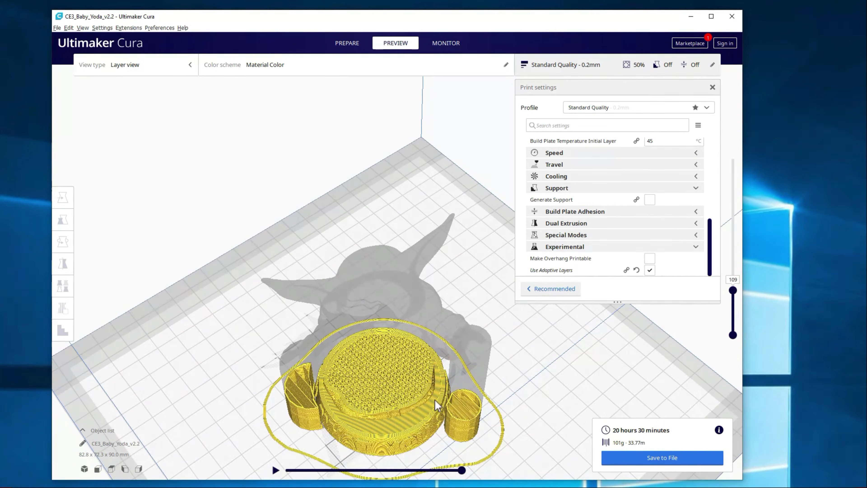
{"action": "right_click_drag", "start_coordinate": [322, 404], "coordinate": [304, 417]}
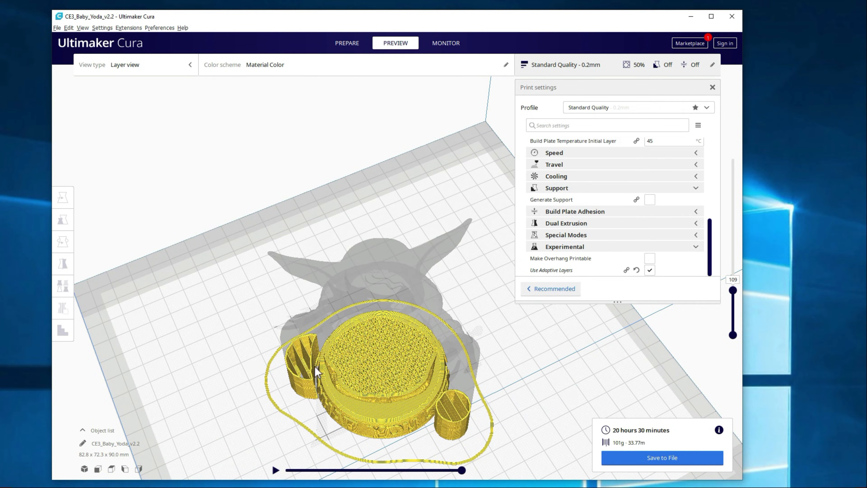
{"action": "right_click_drag", "start_coordinate": [411, 433], "coordinate": [615, 281]}
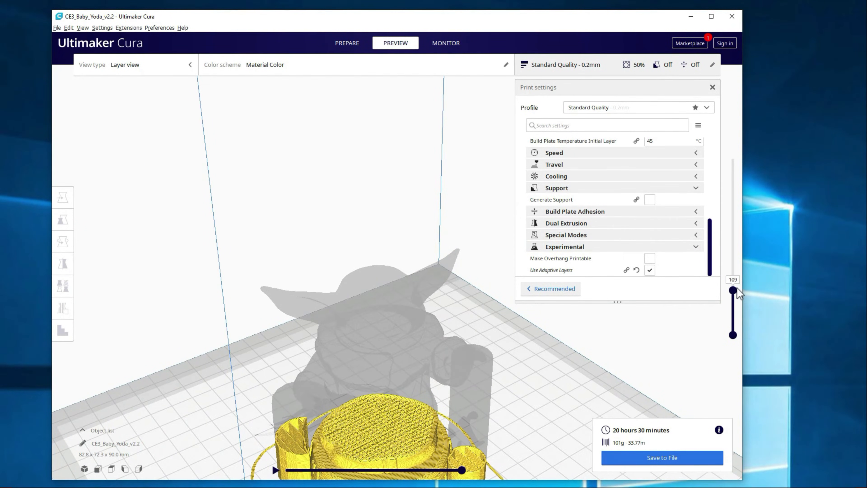
Raise the layer preview to about layer 178 and settle on layer 171 to examine where the lowered hand begins.
{"action": "left_click_drag", "start_coordinate": [733, 291], "coordinate": [717, 267]}
{"action": "key", "text": "Down"}
{"action": "key", "text": "Left"}
{"action": "key", "text": "Down"}
{"action": "key", "text": "Down"}
{"action": "key", "text": "Down"}
{"action": "key", "text": "Down"}
{"action": "key", "text": "Down"}
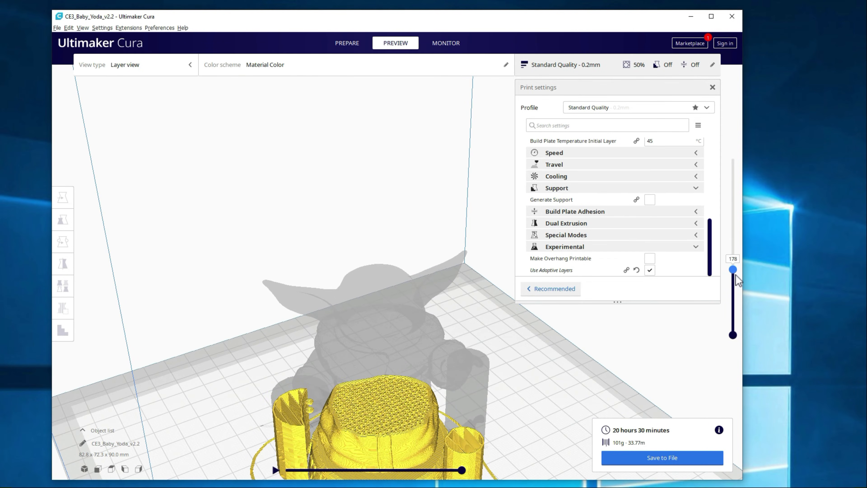
{"action": "left_click_drag", "start_coordinate": [736, 274], "coordinate": [735, 278]}
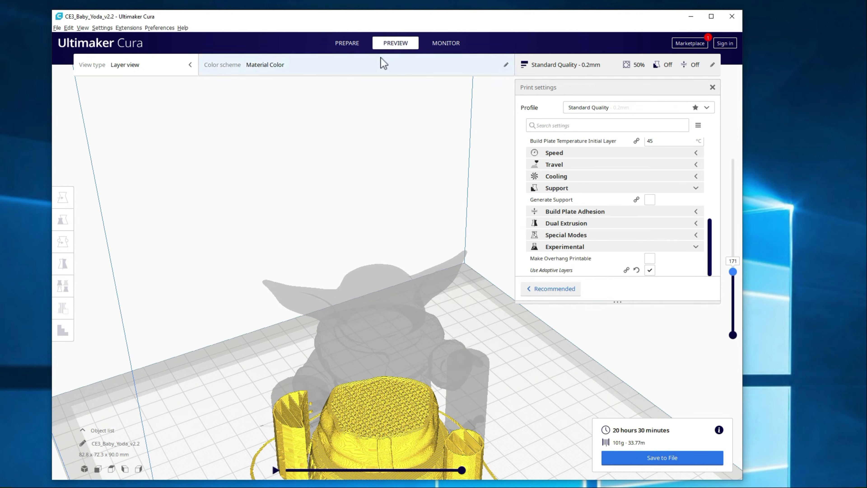
Enable automatic support generation with placement set to Everywhere and slice the model again.
{"action": "left_click", "coordinate": [356, 43]}
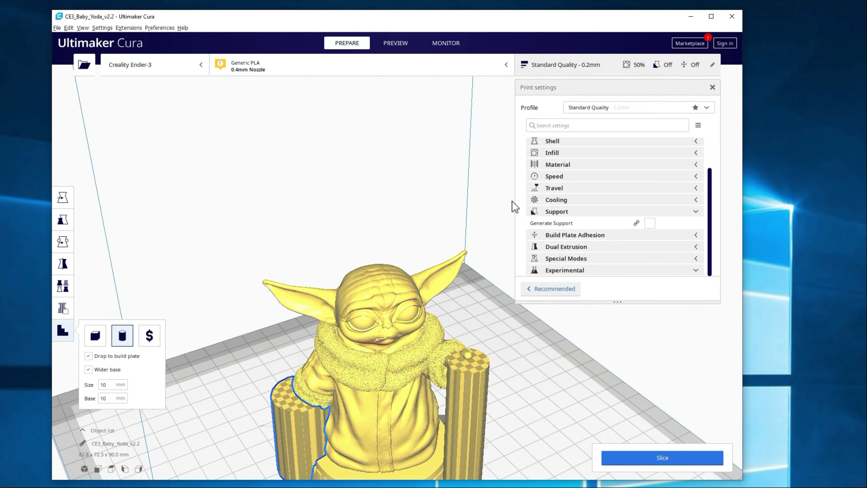
{"action": "left_click", "coordinate": [650, 223]}
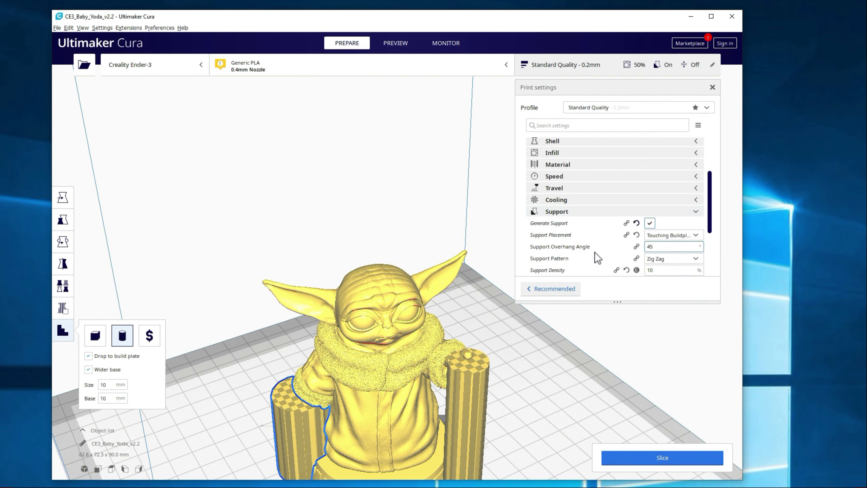
{"action": "left_click", "coordinate": [670, 239]}
{"action": "left_click", "coordinate": [663, 256]}
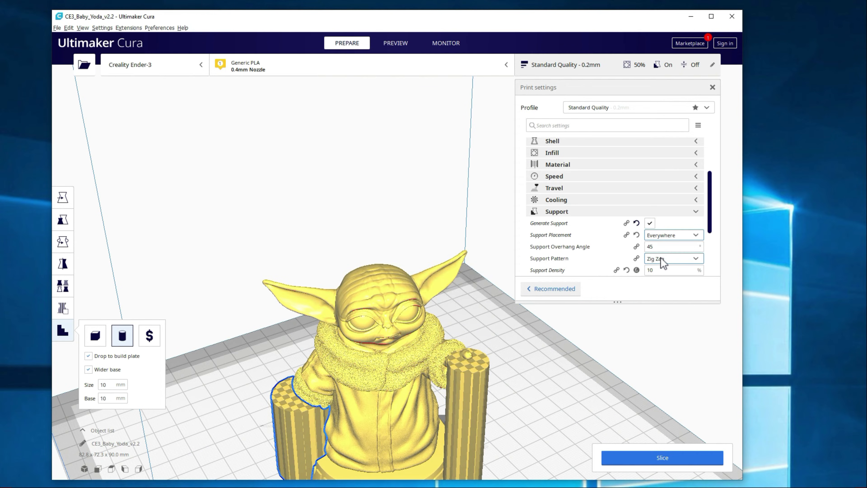
{"action": "scroll", "coordinate": [652, 172], "scroll_direction": "down", "scroll_amount": 2}
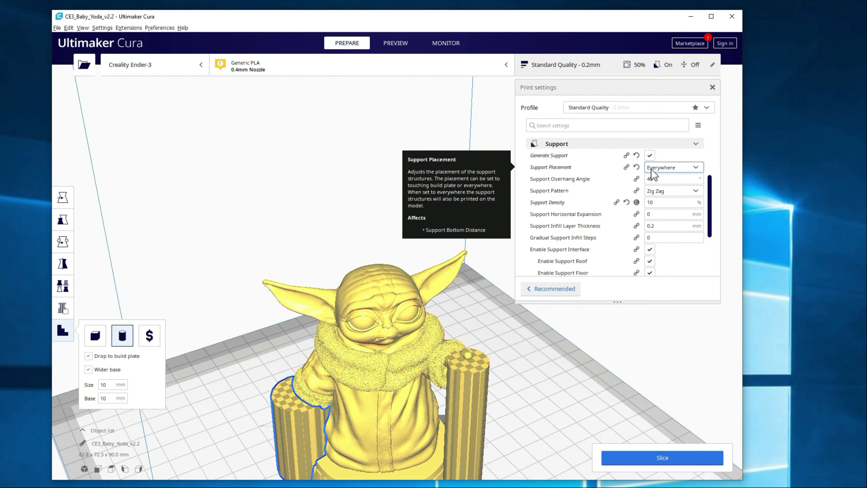
{"action": "left_click", "coordinate": [625, 464]}
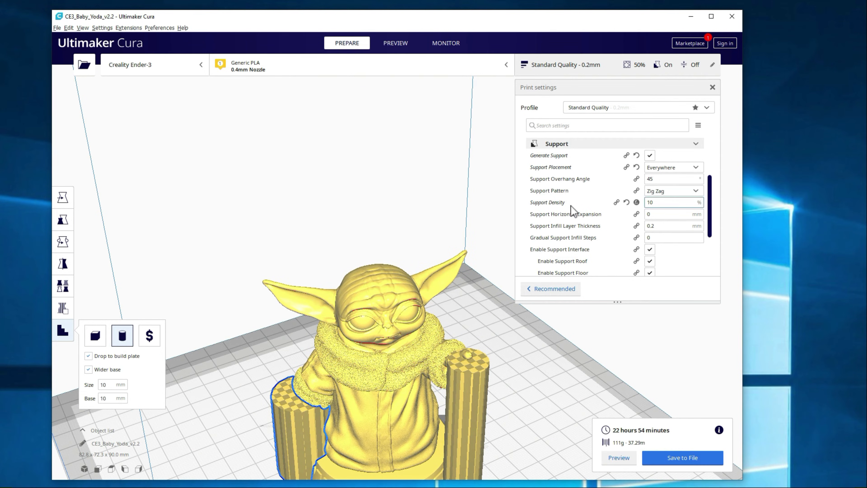
Preview layers 166 to 169 and examine how the automatic supports combine with the custom cylinders around both hands.
{"action": "mouse_move", "coordinate": [662, 176]}
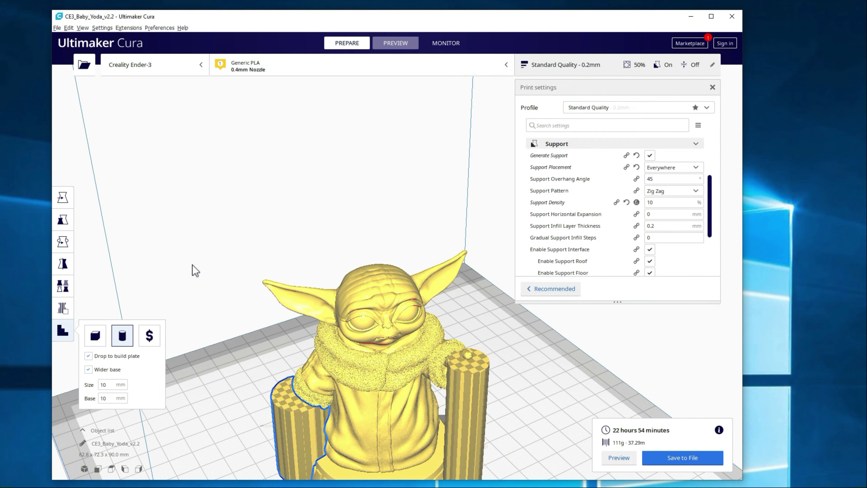
{"action": "left_click", "coordinate": [404, 50]}
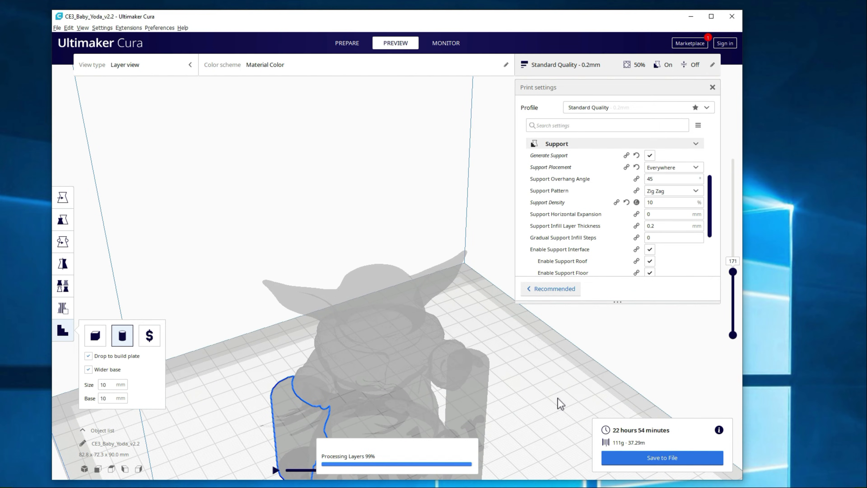
{"action": "right_click_drag", "start_coordinate": [540, 424], "coordinate": [522, 430]}
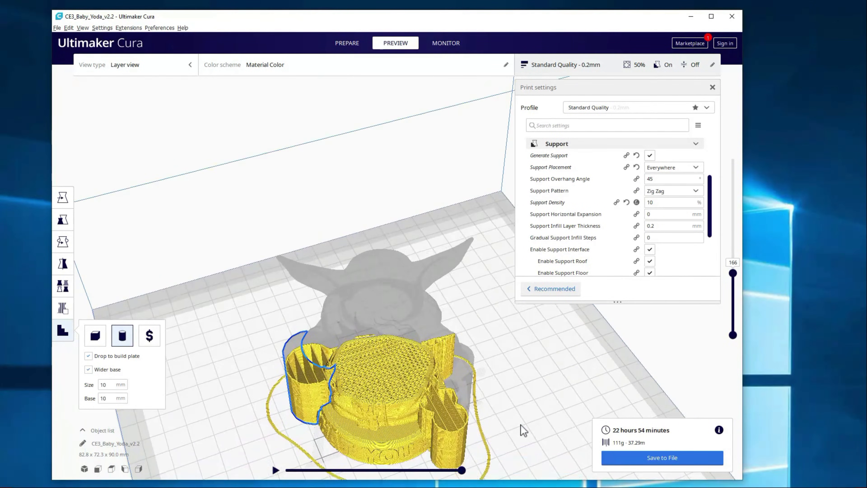
{"action": "right_click_drag", "start_coordinate": [400, 419], "coordinate": [448, 419]}
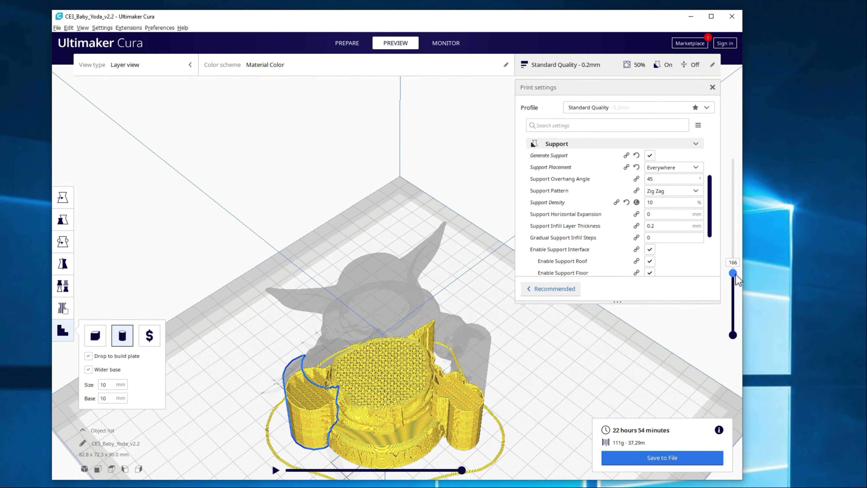
{"action": "left_click_drag", "start_coordinate": [736, 278], "coordinate": [712, 281]}
{"action": "right_click_drag", "start_coordinate": [399, 402], "coordinate": [322, 415]}
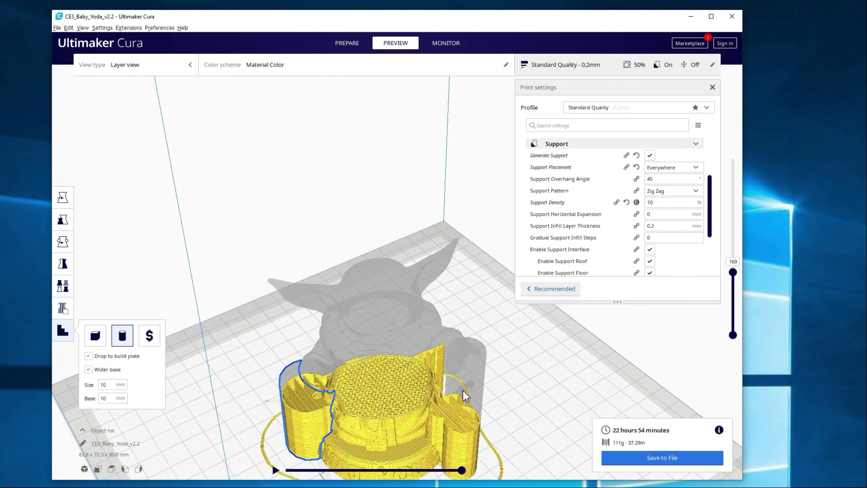
{"action": "right_click_drag", "start_coordinate": [314, 397], "coordinate": [315, 371]}
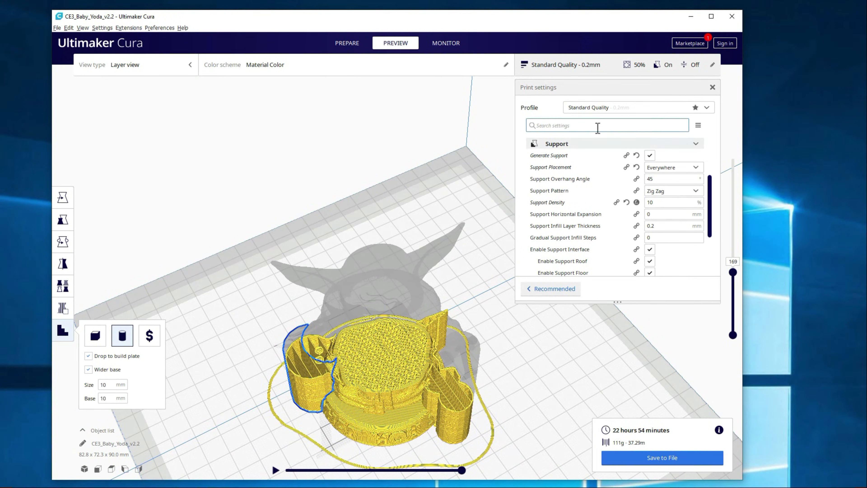
Turn off automatic support generation and reslice the model with only the custom cylinders.
{"action": "left_click", "coordinate": [353, 45]}
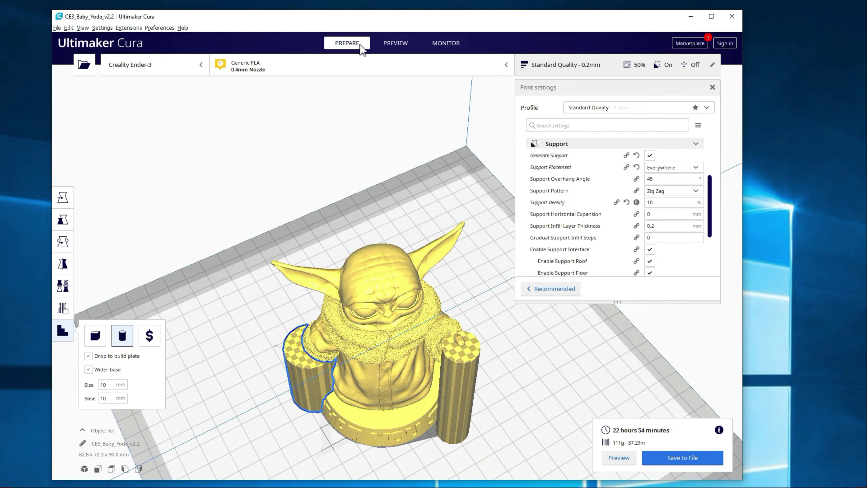
{"action": "left_click", "coordinate": [650, 156]}
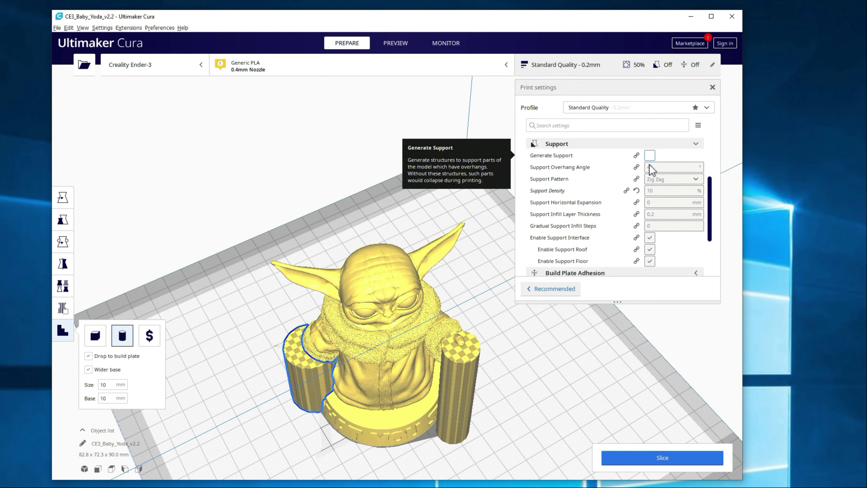
{"action": "left_click", "coordinate": [660, 459]}
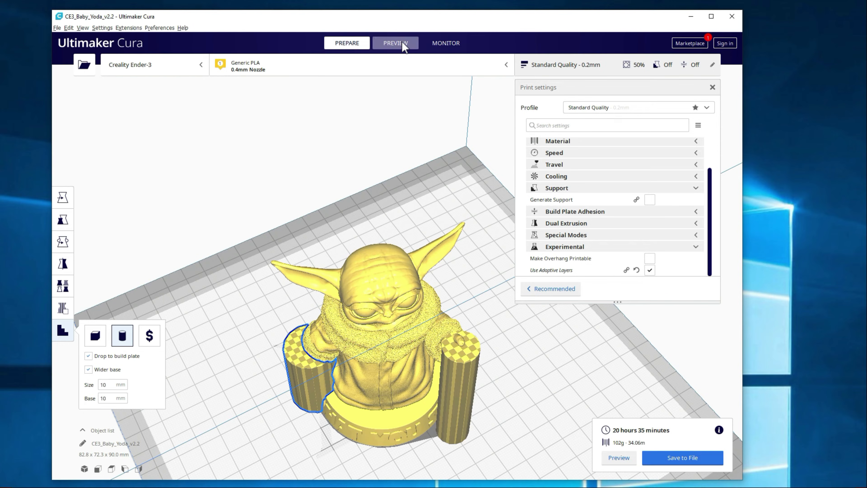
Preview the resliced model around layers 168 to 174 and examine the custom cylinders near both hands.
{"action": "left_click", "coordinate": [395, 45]}
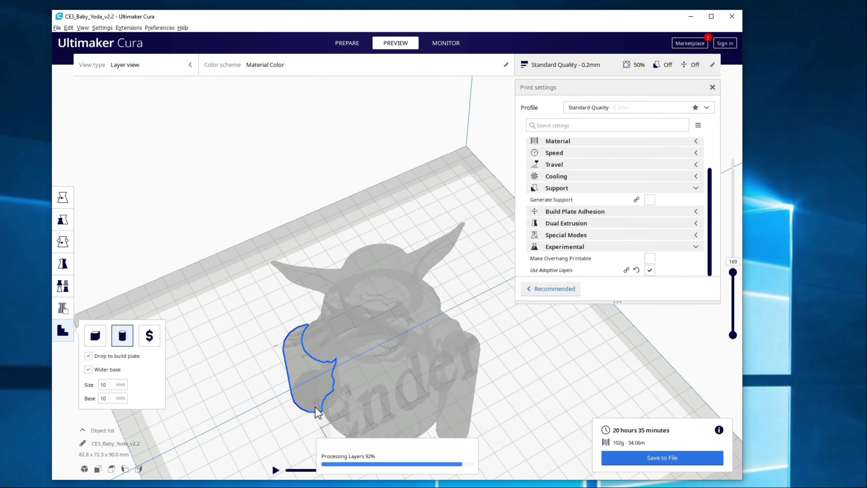
{"action": "right_click_drag", "start_coordinate": [469, 390], "coordinate": [378, 395]}
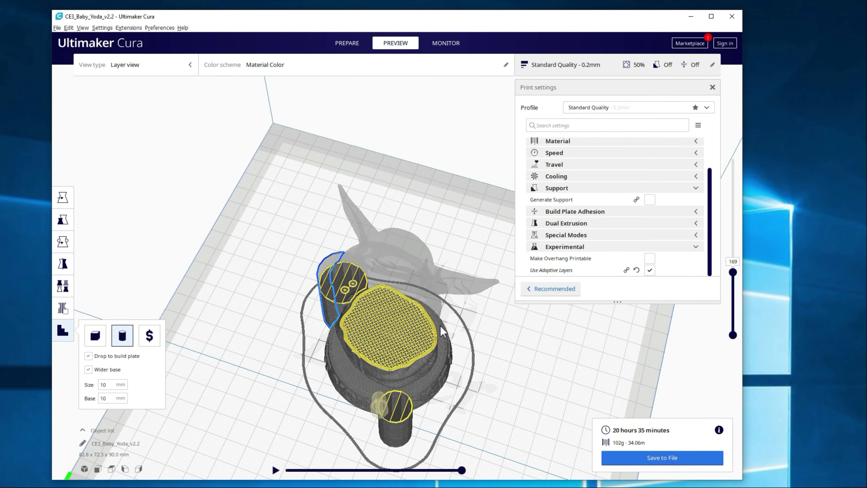
{"action": "right_click_drag", "start_coordinate": [363, 365], "coordinate": [457, 351]}
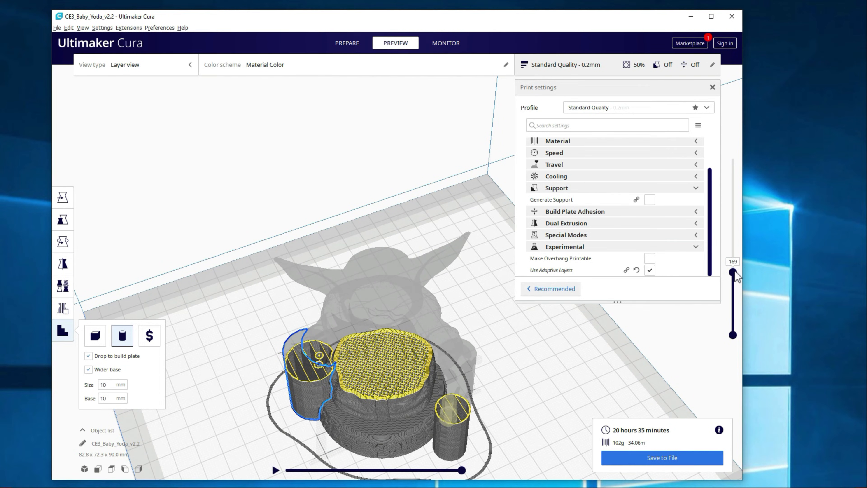
{"action": "scroll", "coordinate": [739, 278], "scroll_direction": "up", "scroll_amount": 8}
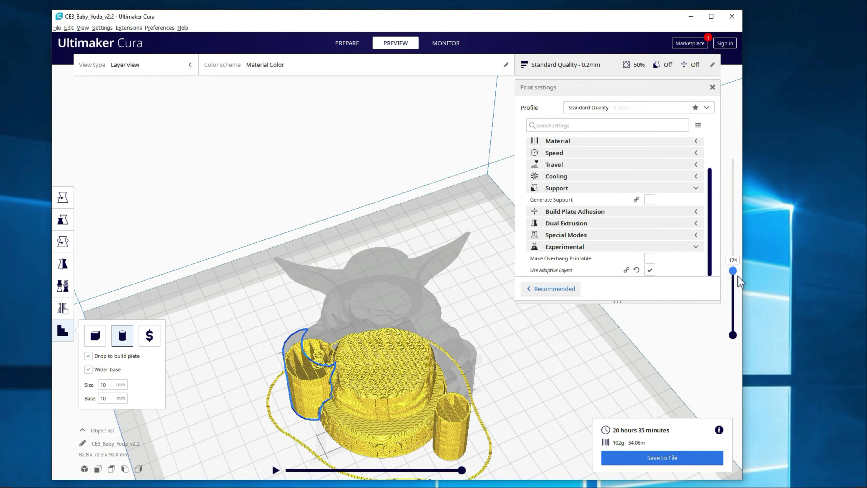
{"action": "scroll", "coordinate": [738, 279], "scroll_direction": "down", "scroll_amount": 9}
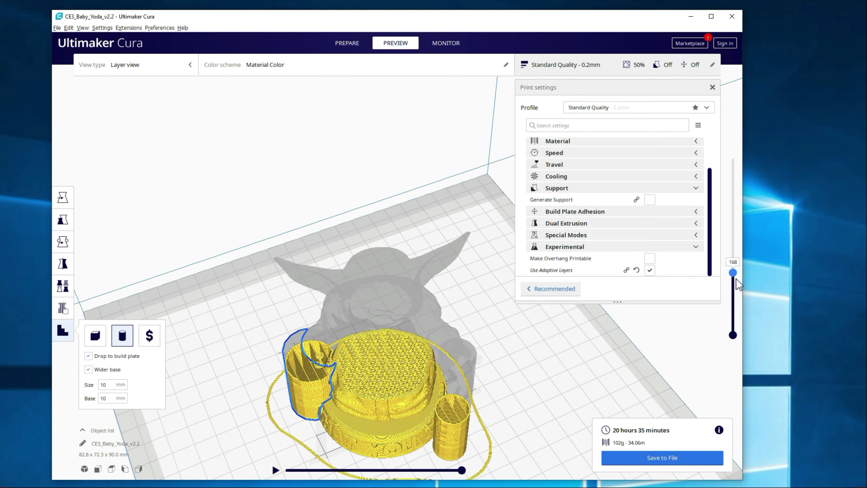
{"action": "right_click_drag", "start_coordinate": [381, 455], "coordinate": [368, 420]}
{"action": "scroll", "coordinate": [351, 461], "scroll_direction": "up", "scroll_amount": 3}
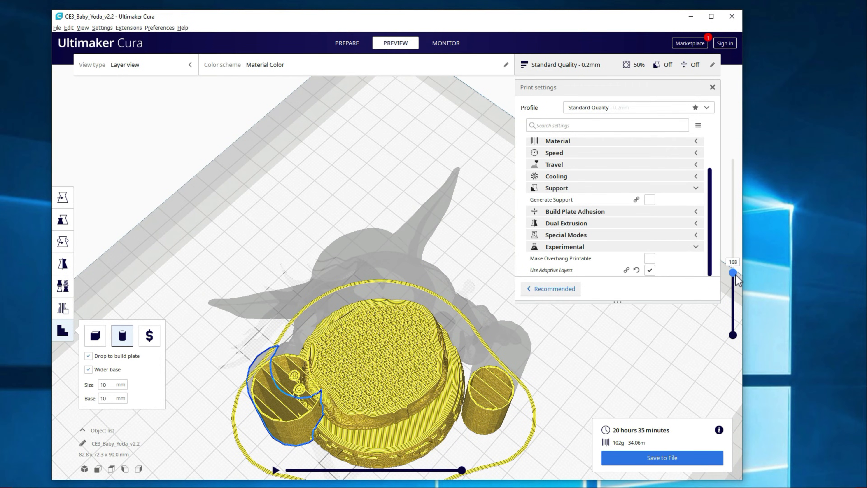
Step the layer preview from 168 up to about 381 and back to 171 to examine how both hands build on the cylinders.
{"action": "left_click_drag", "start_coordinate": [736, 276], "coordinate": [736, 277]}
{"action": "left_click_drag", "start_coordinate": [733, 273], "coordinate": [733, 275]}
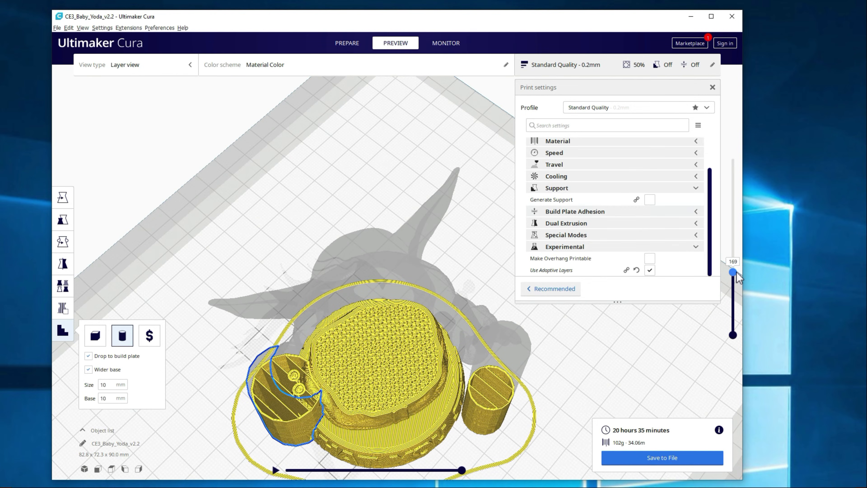
{"action": "left_click_drag", "start_coordinate": [733, 273], "coordinate": [733, 266]}
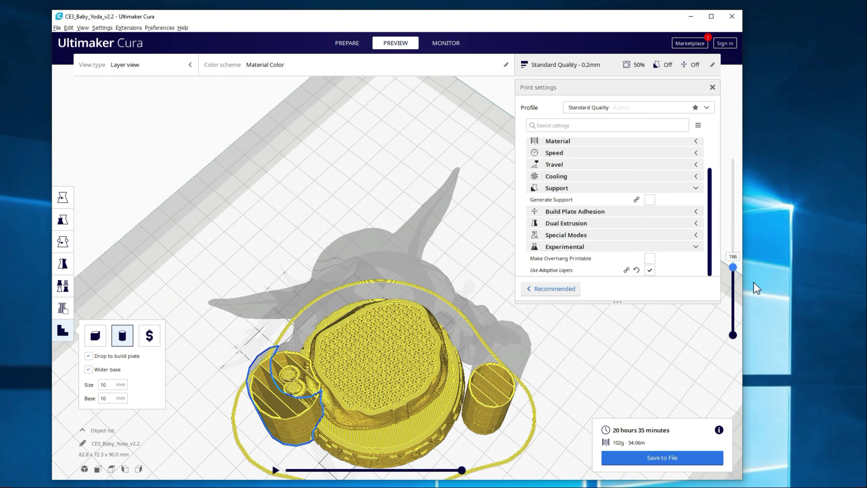
{"action": "left_click_drag", "start_coordinate": [733, 266], "coordinate": [732, 228]}
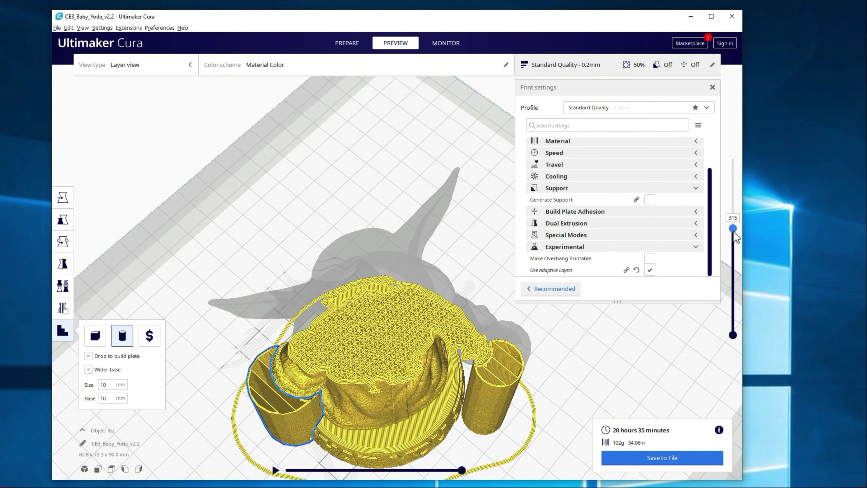
{"action": "left_click_drag", "start_coordinate": [733, 228], "coordinate": [718, 211]}
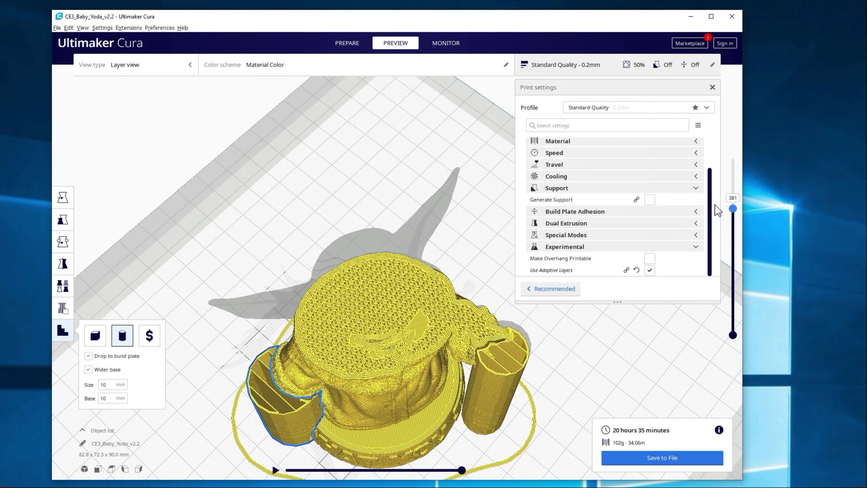
{"action": "left_click_drag", "start_coordinate": [717, 211], "coordinate": [723, 220]}
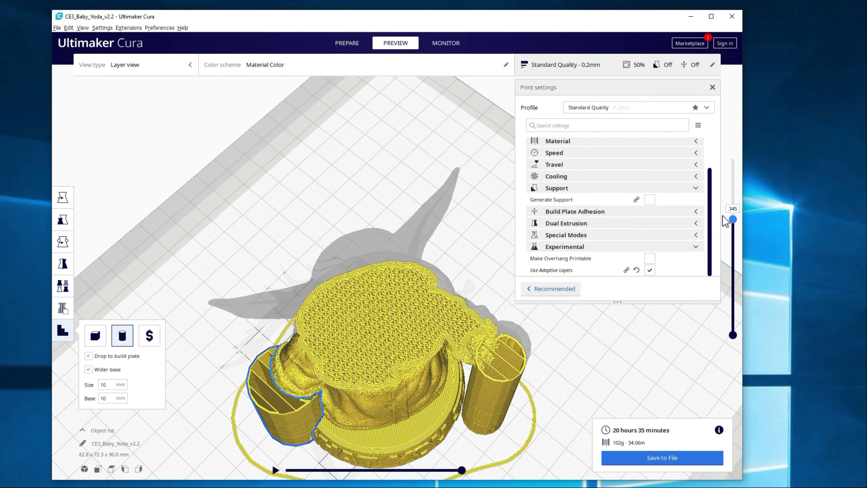
{"action": "left_click_drag", "start_coordinate": [723, 216], "coordinate": [733, 272]}
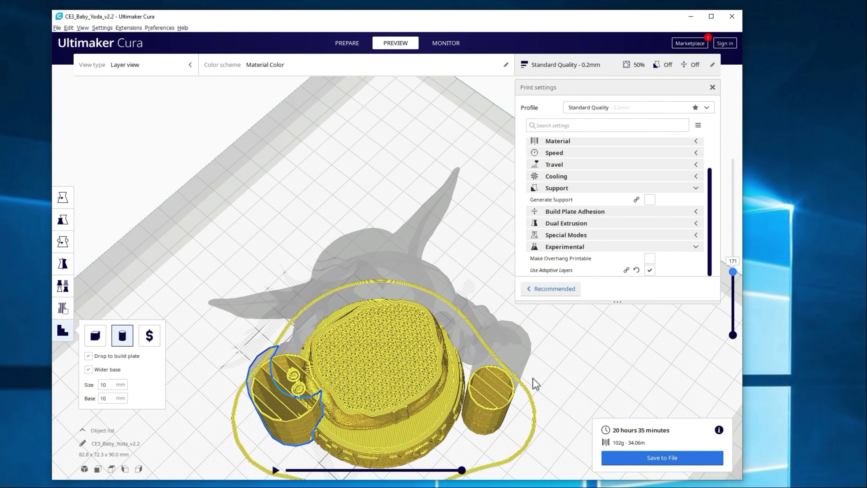
Lower the layer preview to layer 31 to examine the lower part of both cylinders, and return to layer 546.
{"action": "scroll", "coordinate": [533, 378], "scroll_direction": "up", "scroll_amount": 2}
{"action": "scroll", "coordinate": [514, 383], "scroll_direction": "down", "scroll_amount": 2}
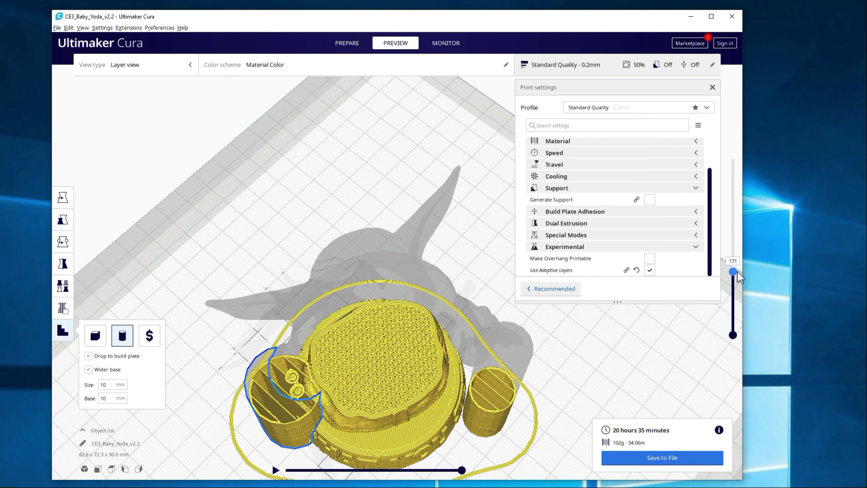
{"action": "left_click_drag", "start_coordinate": [735, 277], "coordinate": [736, 325]}
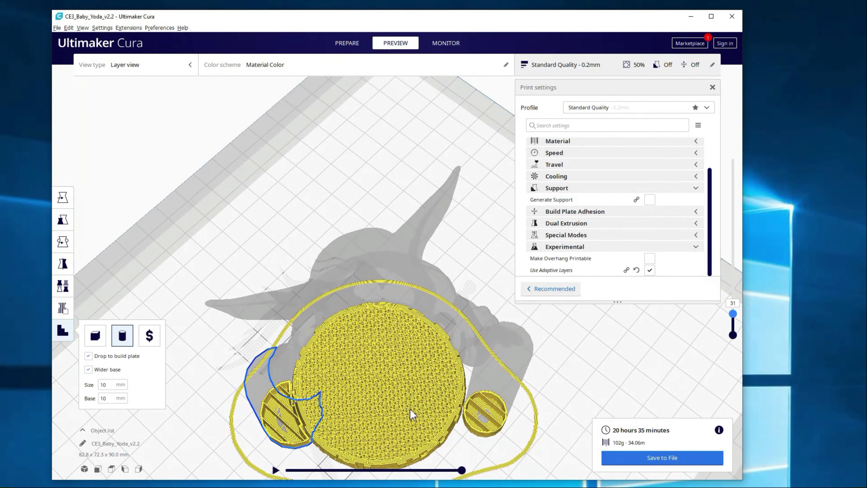
{"action": "right_click_drag", "start_coordinate": [410, 411], "coordinate": [284, 428]}
{"action": "scroll", "coordinate": [324, 455], "scroll_direction": "up", "scroll_amount": 3}
{"action": "right_click_drag", "start_coordinate": [333, 445], "coordinate": [342, 477]}
{"action": "scroll", "coordinate": [359, 445], "scroll_direction": "up", "scroll_amount": 3}
{"action": "right_click_drag", "start_coordinate": [375, 424], "coordinate": [387, 464]}
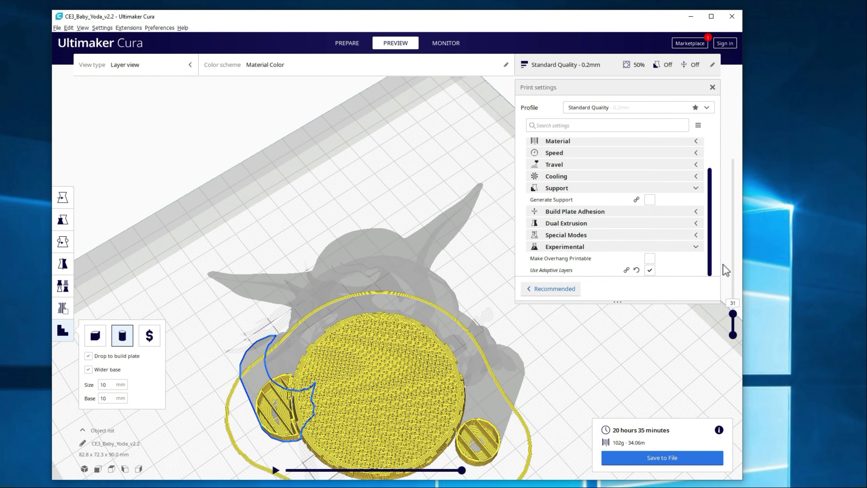
{"action": "left_click_drag", "start_coordinate": [733, 307], "coordinate": [751, 147]}
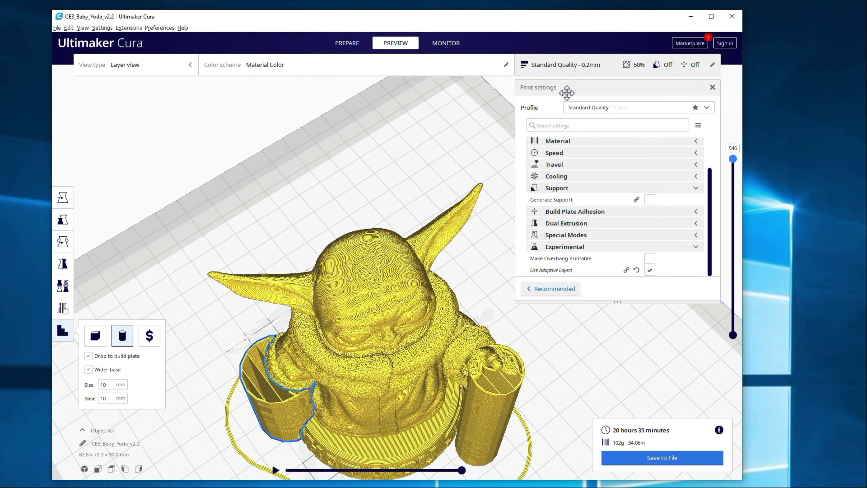
Set the infill density to 20% with the Grid pattern and slice the model again.
{"action": "left_click", "coordinate": [350, 45]}
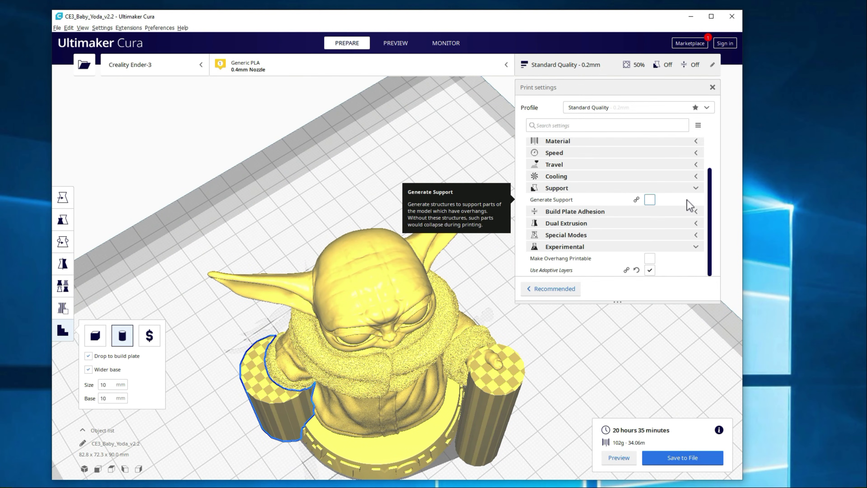
{"action": "scroll", "coordinate": [601, 205], "scroll_direction": "up", "scroll_amount": 3}
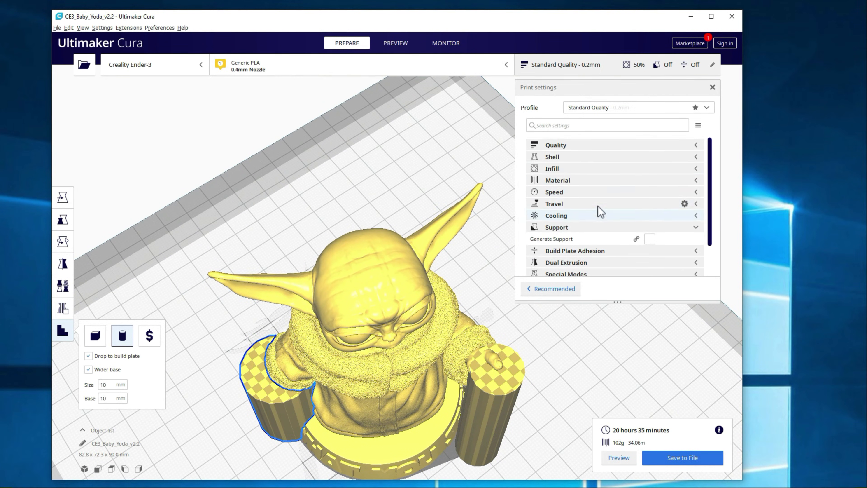
{"action": "left_click", "coordinate": [588, 168]}
{"action": "left_click", "coordinate": [667, 178]}
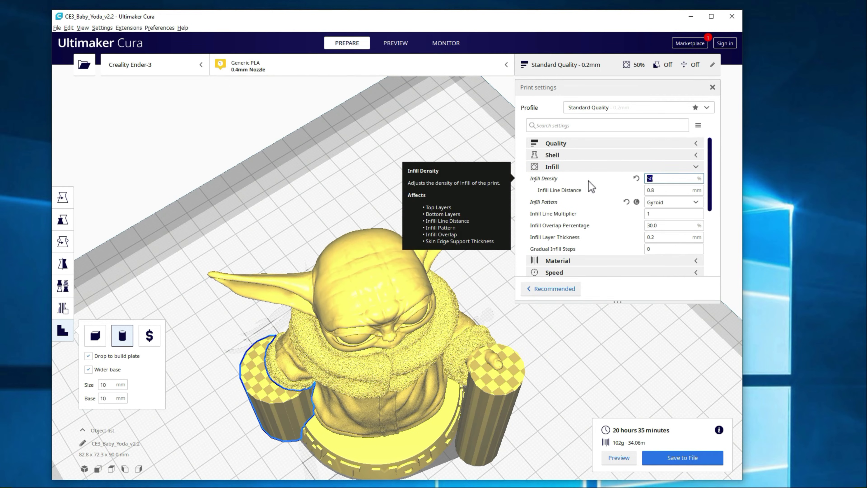
{"action": "type", "text": "20"}
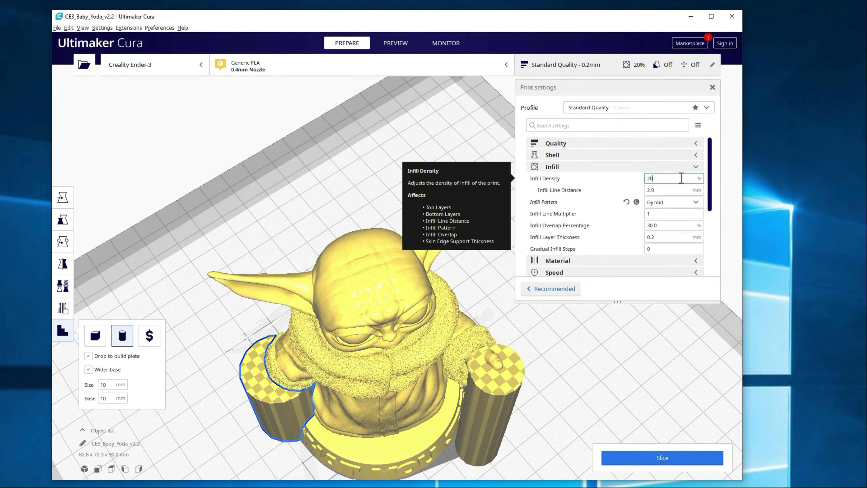
{"action": "left_click", "coordinate": [687, 204]}
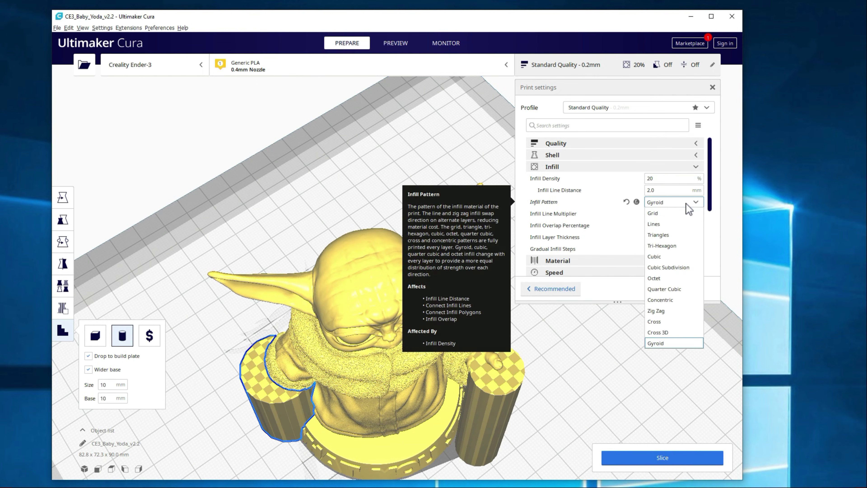
{"action": "left_click", "coordinate": [662, 214]}
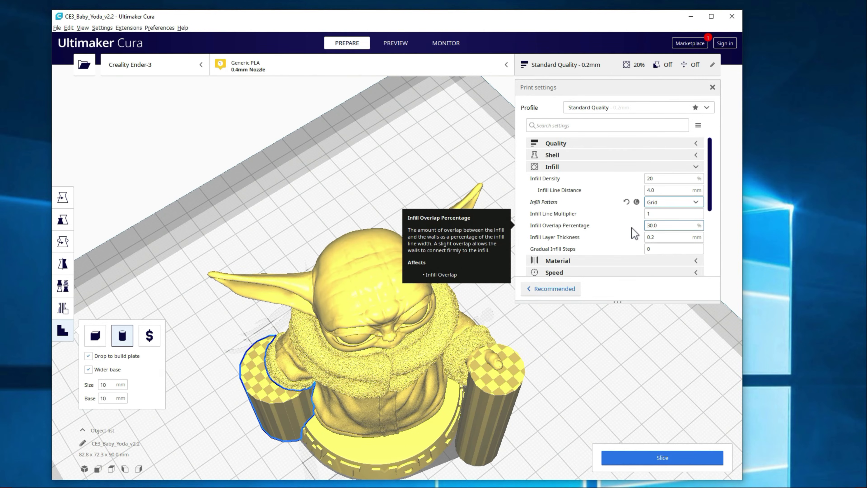
{"action": "left_click", "coordinate": [663, 462]}
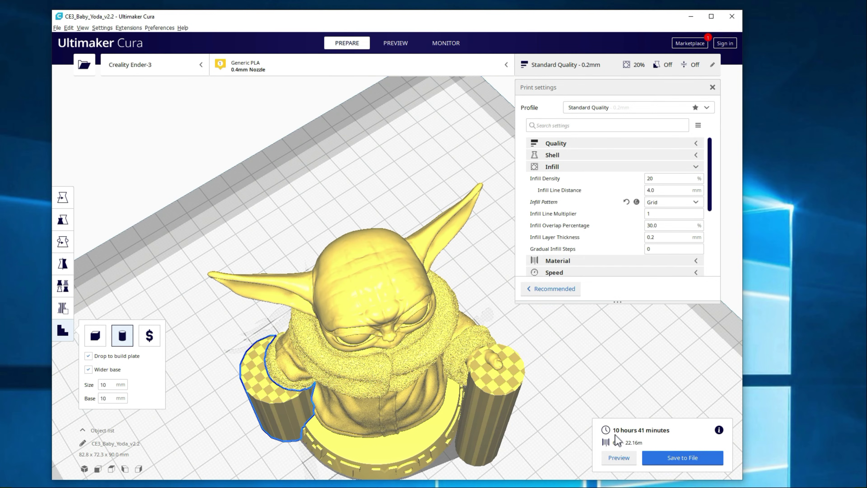
Preview the resliced model at layer 546 and examine the cylinders under both hands.
{"action": "left_click", "coordinate": [392, 44]}
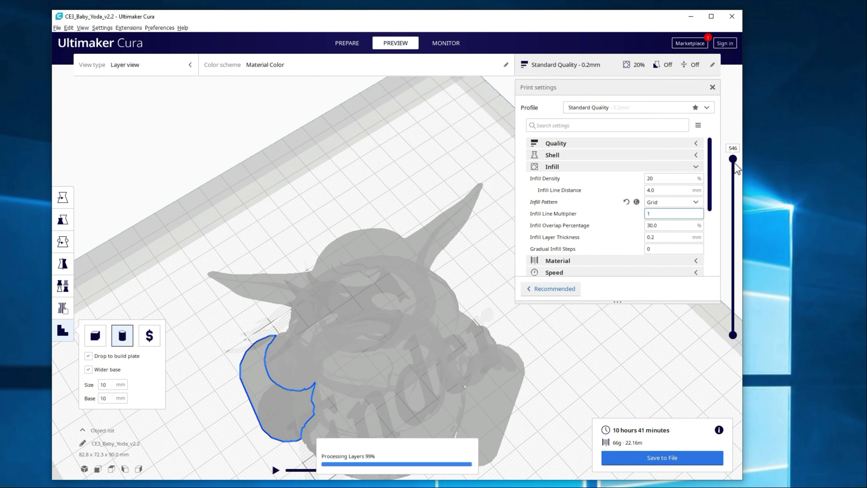
{"action": "left_click_drag", "start_coordinate": [734, 159], "coordinate": [713, 169]}
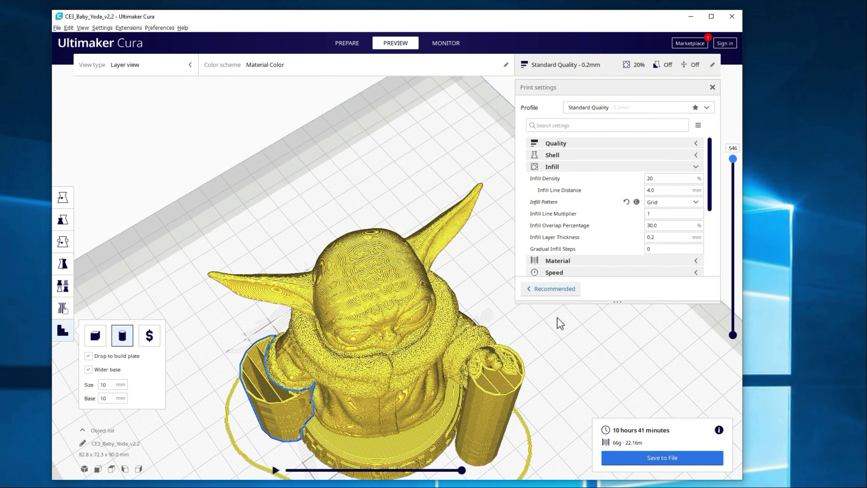
{"action": "right_click_drag", "start_coordinate": [484, 310], "coordinate": [521, 350]}
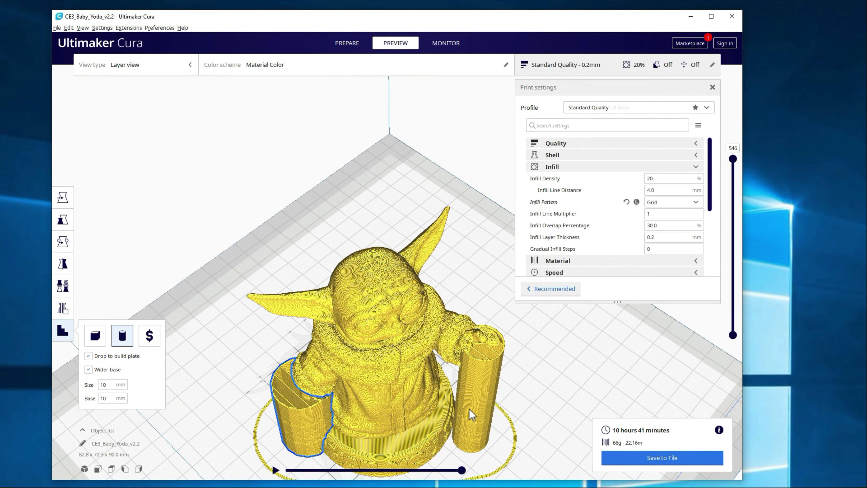
Replace the thick cylinder under the raised hand with a new cylinder support of size 10 mm and base 10 mm at the fingertips.
{"action": "left_click", "coordinate": [347, 45]}
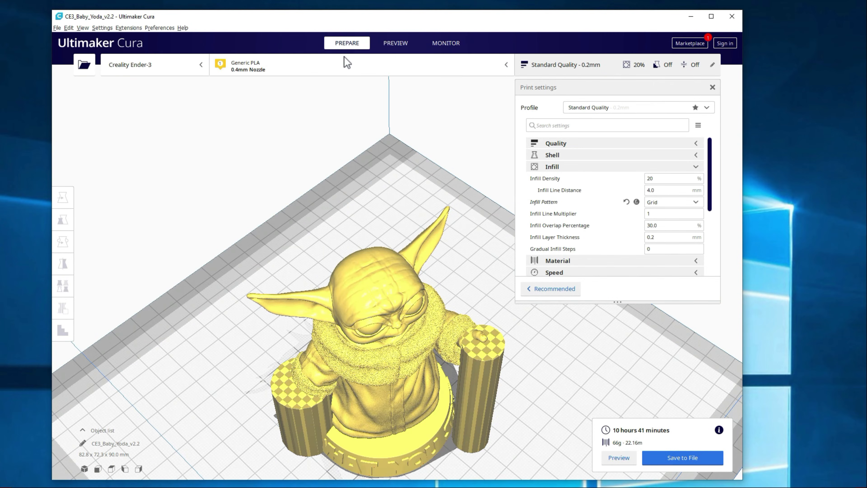
{"action": "left_click", "coordinate": [486, 397]}
{"action": "key", "text": "Delete"}
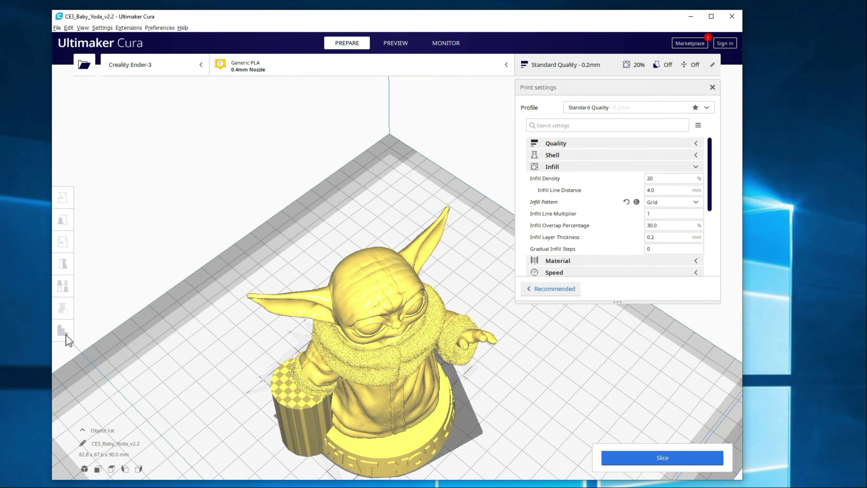
{"action": "left_click", "coordinate": [402, 350]}
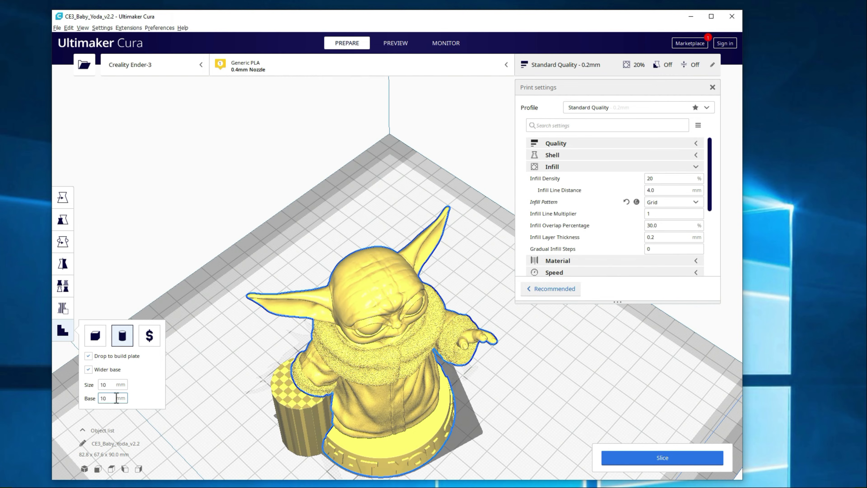
{"action": "left_click", "coordinate": [490, 342]}
{"action": "left_click", "coordinate": [536, 399]}
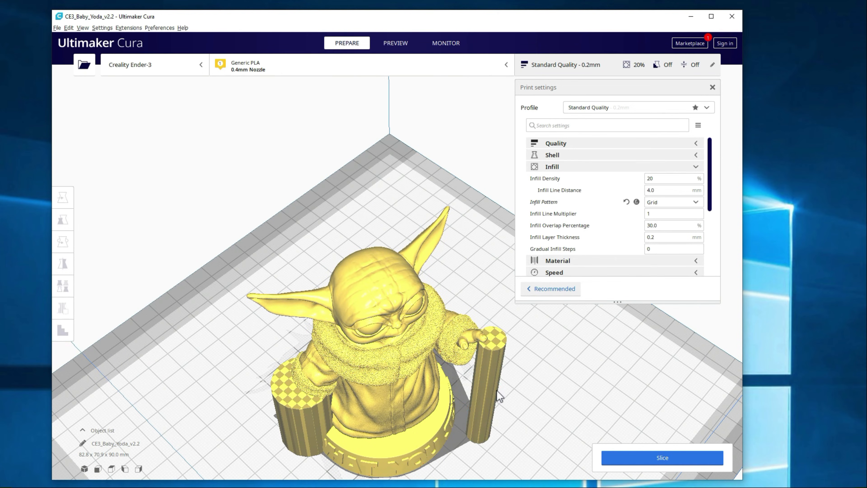
{"action": "left_click", "coordinate": [489, 391]}
{"action": "right_click_drag", "start_coordinate": [489, 390], "coordinate": [542, 362]}
{"action": "left_click", "coordinate": [498, 390]}
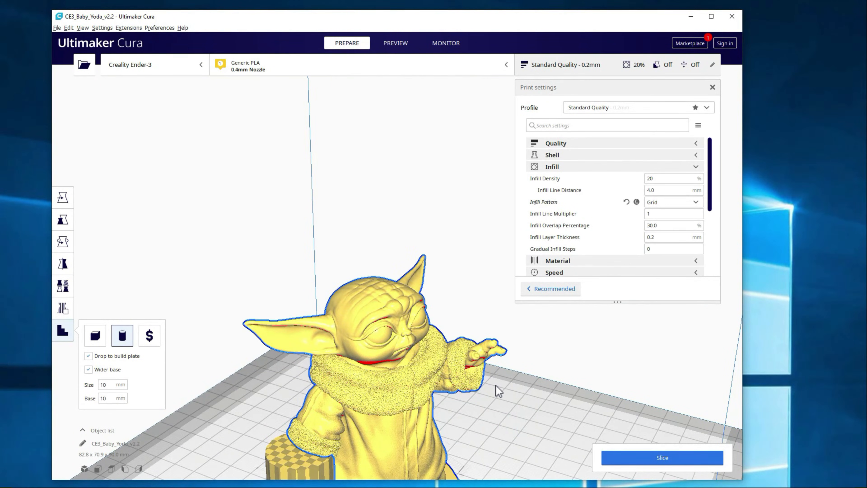
{"action": "key", "text": "ctrl+z"}
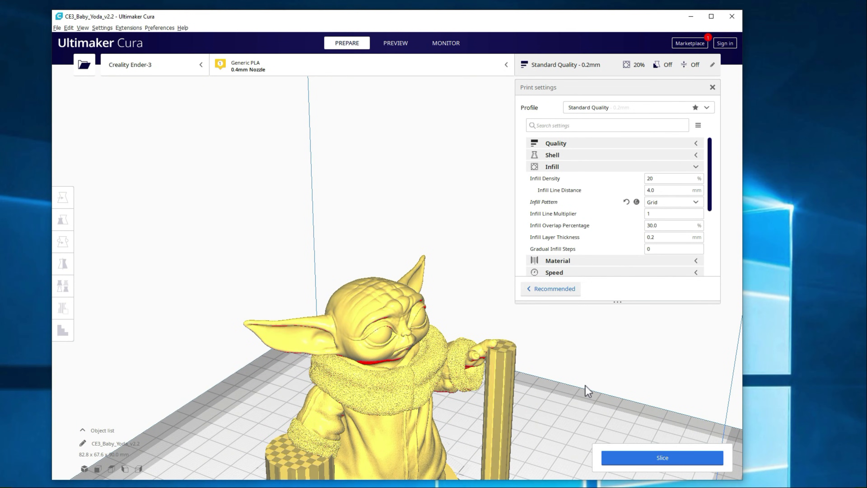
Move the slim cylinder slightly inward beneath the raised hand's fingers and examine its fit from the side.
{"action": "left_click", "coordinate": [490, 414]}
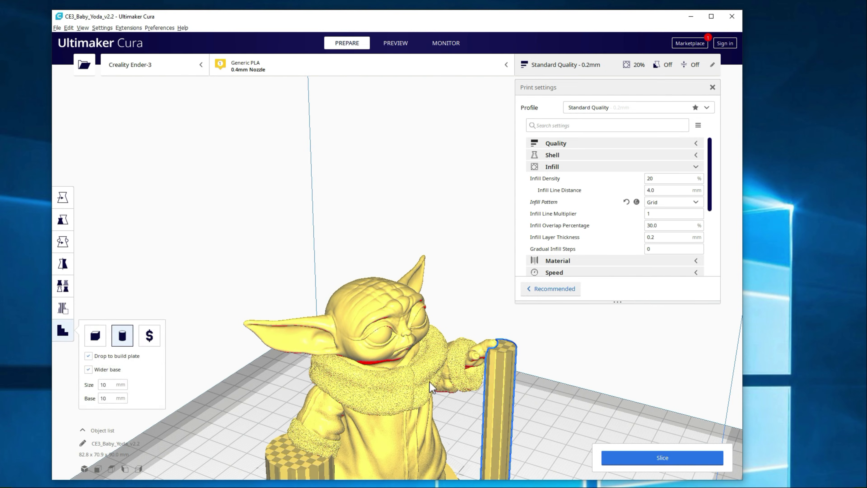
{"action": "left_click", "coordinate": [61, 203]}
{"action": "right_click_drag", "start_coordinate": [534, 355], "coordinate": [495, 387]}
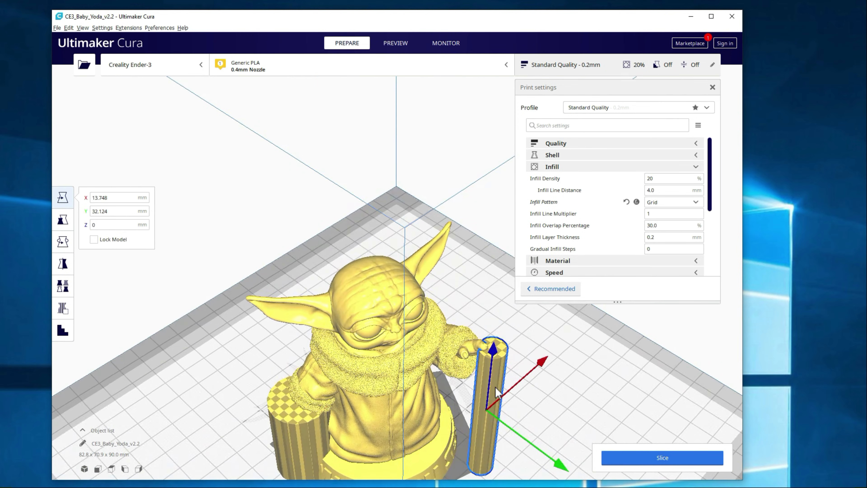
{"action": "mouse_move", "coordinate": [487, 409]}
{"action": "left_mouse_down"}
{"action": "mouse_move", "coordinate": [475, 403]}
{"action": "mouse_move", "coordinate": [478, 412]}
{"action": "left_mouse_up"}
{"action": "left_click", "coordinate": [519, 402]}
{"action": "right_click_drag", "start_coordinate": [578, 397], "coordinate": [645, 349]}
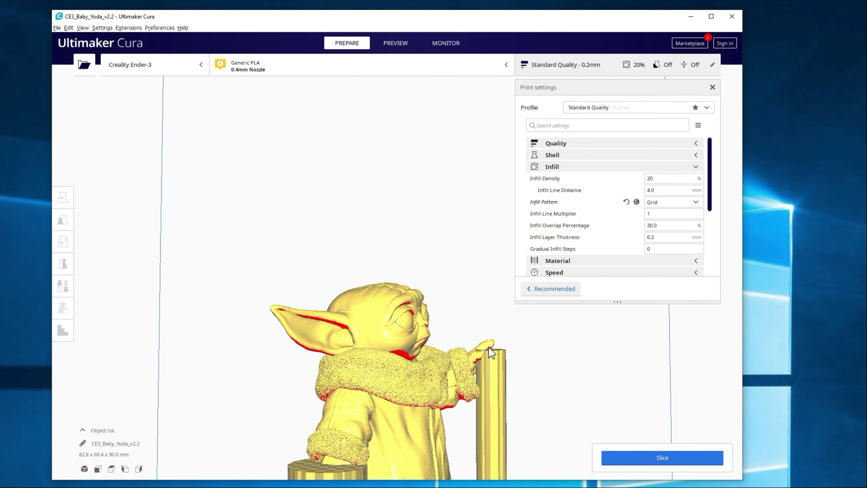
Examine the fit of the cylinders under both hands from several sides and dismiss the model errors message.
{"action": "scroll", "coordinate": [491, 359], "scroll_direction": "up", "scroll_amount": 3}
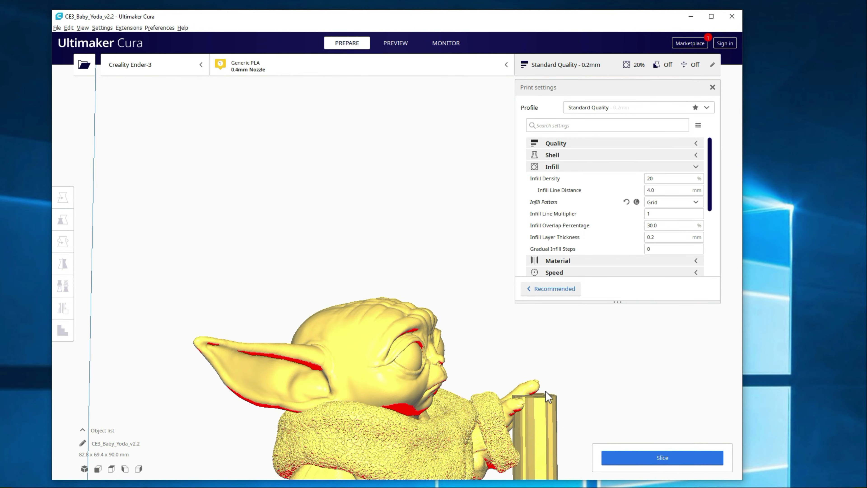
{"action": "right_click_drag", "start_coordinate": [617, 383], "coordinate": [437, 447]}
{"action": "scroll", "coordinate": [540, 392], "scroll_direction": "down", "scroll_amount": 3}
{"action": "right_click_drag", "start_coordinate": [488, 440], "coordinate": [295, 403]}
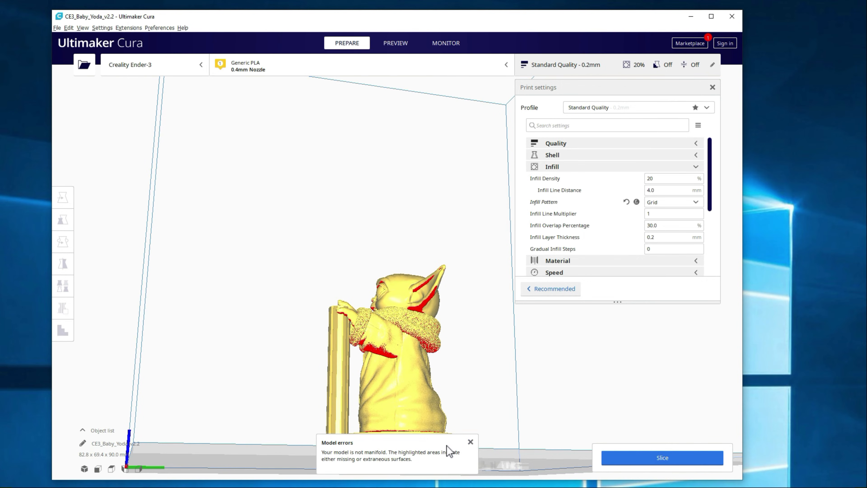
{"action": "left_click", "coordinate": [470, 442]}
{"action": "right_click_drag", "start_coordinate": [469, 441], "coordinate": [613, 395]}
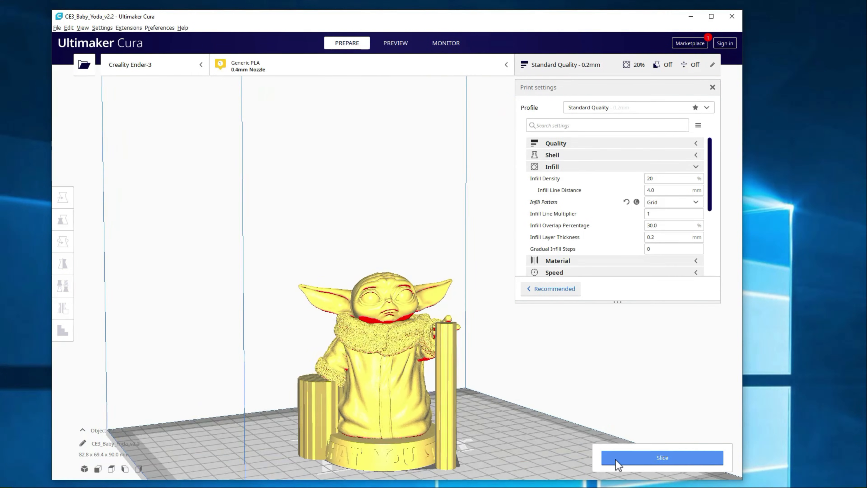
{"action": "right_click_drag", "start_coordinate": [417, 457], "coordinate": [490, 419]}
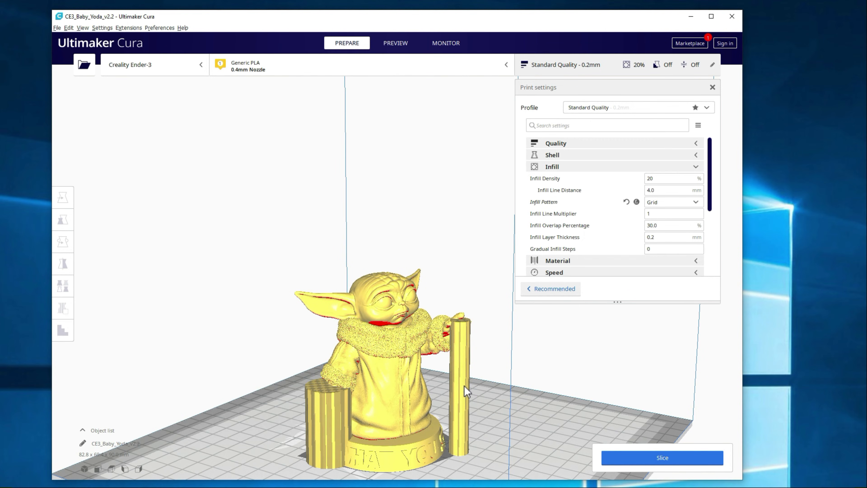
Find the Tree Support setting by searching for "tree", enable it, and slice the model.
{"action": "mouse_move", "coordinate": [582, 178]}
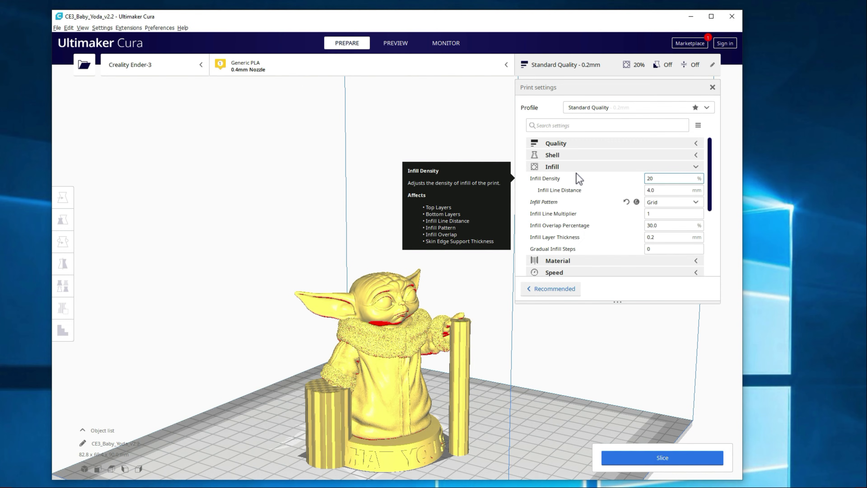
{"action": "left_click", "coordinate": [581, 167]}
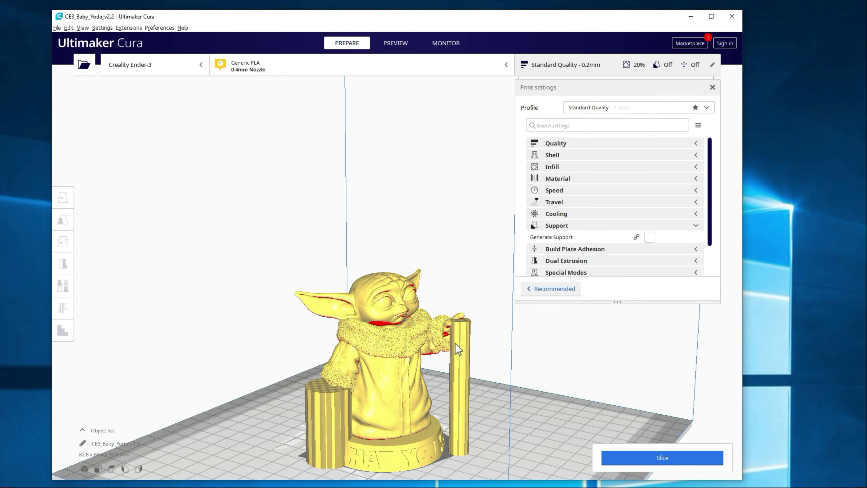
{"action": "right_click_drag", "start_coordinate": [497, 365], "coordinate": [565, 385]}
{"action": "right_click_drag", "start_coordinate": [467, 415], "coordinate": [557, 350]}
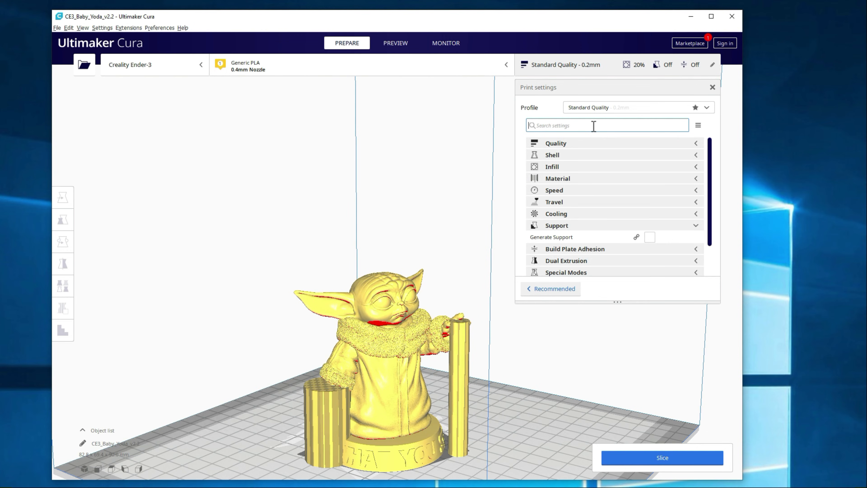
{"action": "type", "text": "tree"}
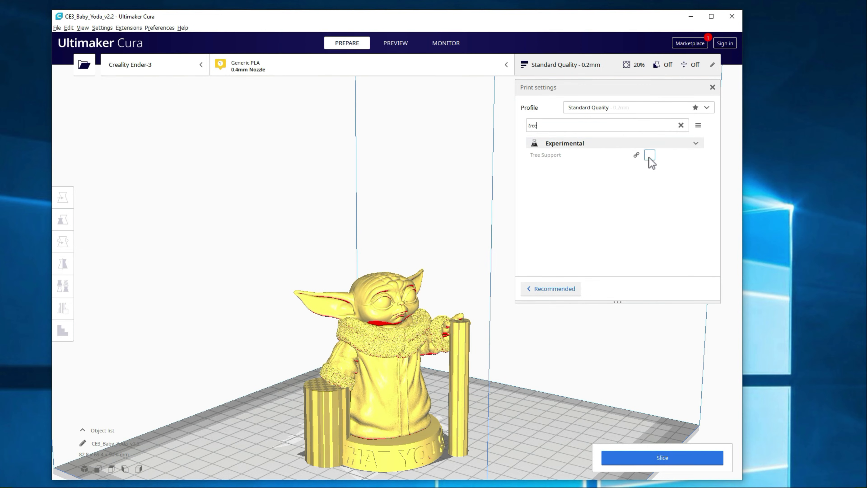
{"action": "left_click", "coordinate": [649, 156]}
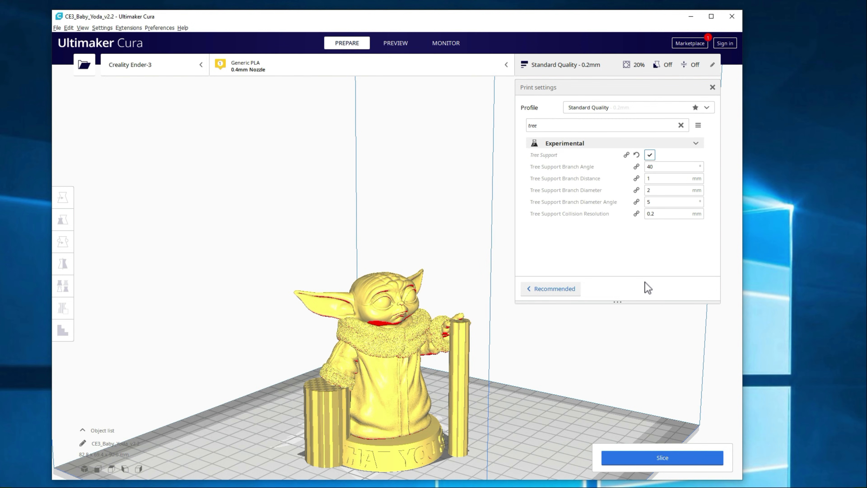
{"action": "left_click", "coordinate": [663, 460]}
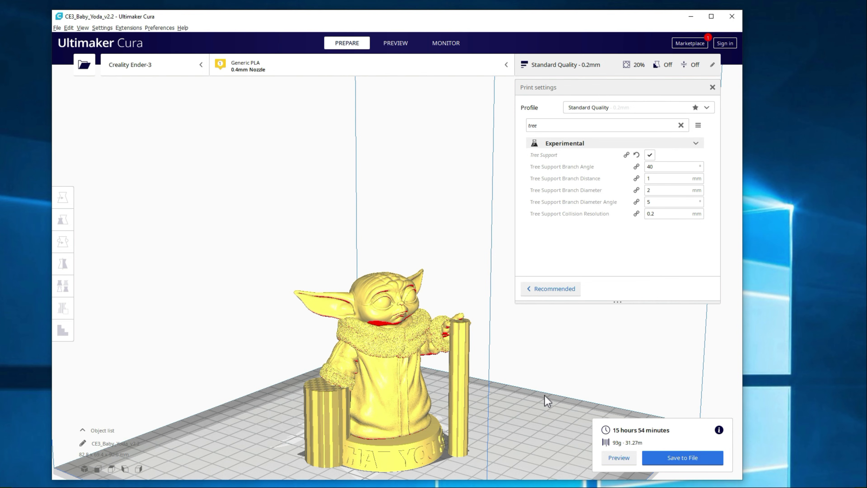
Preview the sliced model in layer view and examine the tree supports from the front and from underneath.
{"action": "right_click_drag", "start_coordinate": [551, 397], "coordinate": [570, 422]}
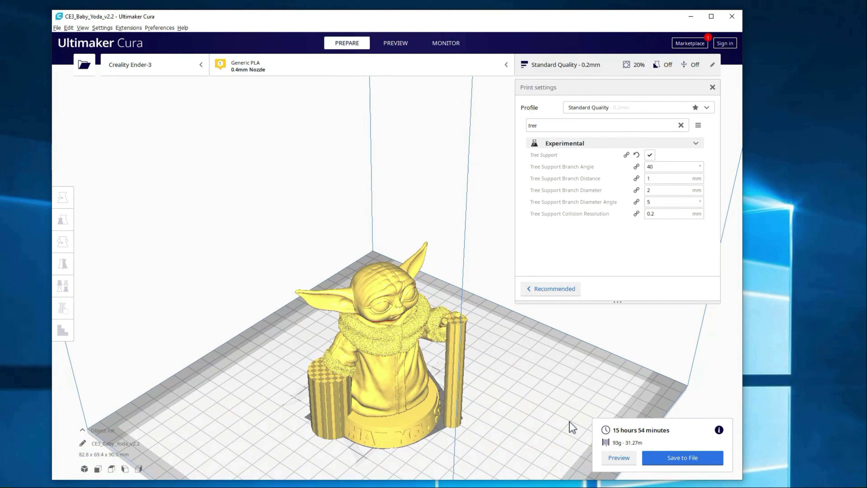
{"action": "mouse_move", "coordinate": [719, 430]}
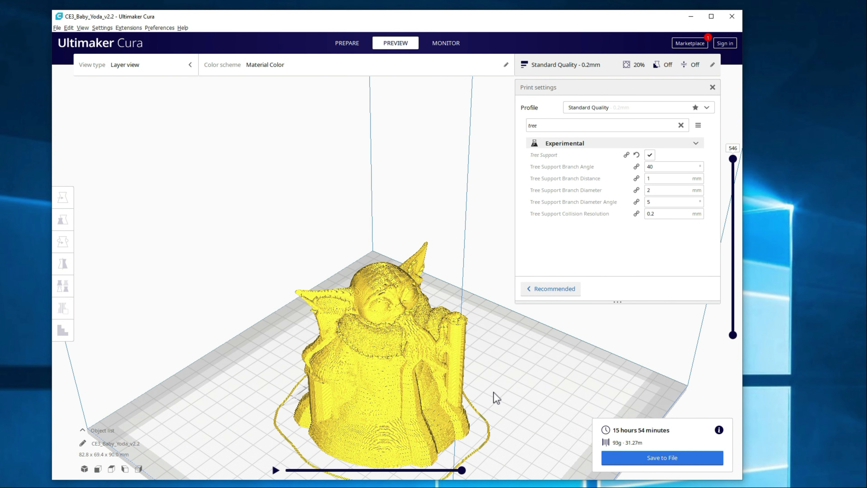
{"action": "right_click_drag", "start_coordinate": [495, 397], "coordinate": [414, 352]}
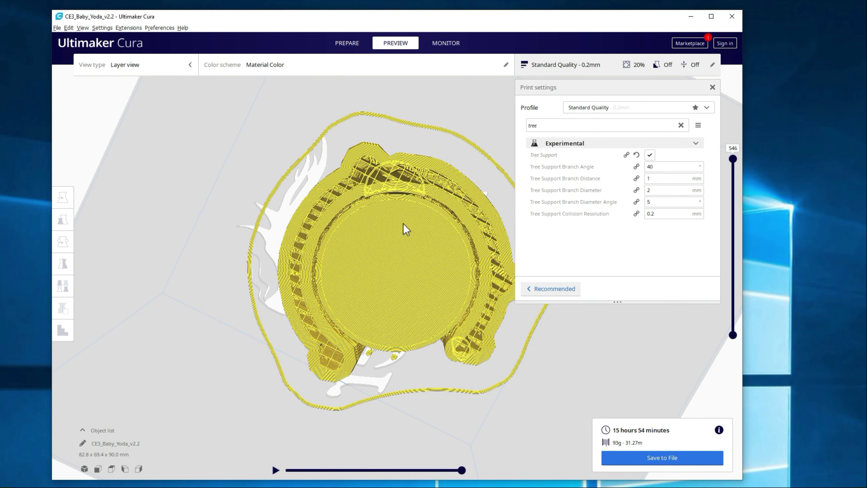
{"action": "right_click_drag", "start_coordinate": [405, 229], "coordinate": [683, 264]}
{"action": "right_click_drag", "start_coordinate": [475, 361], "coordinate": [706, 213]}
Inspect the tree support structure around the body and hand cylinders at layers 117, 402 and 204.
{"action": "left_click_drag", "start_coordinate": [735, 161], "coordinate": [731, 288]}
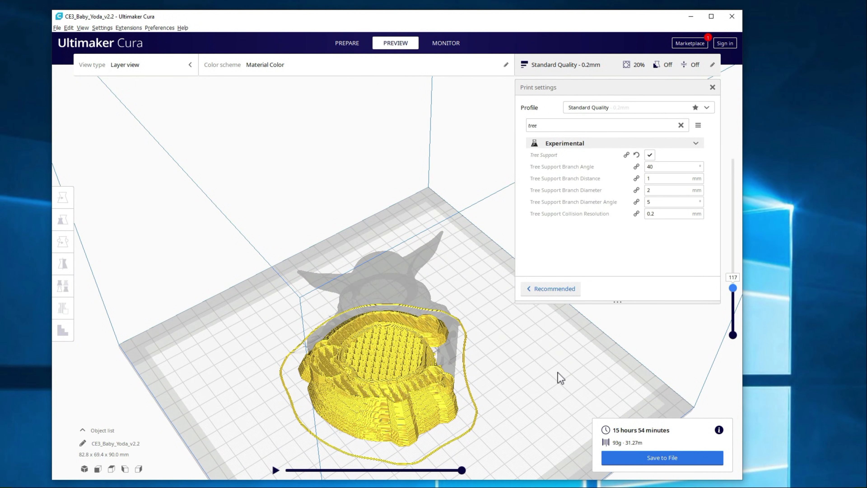
{"action": "right_click_drag", "start_coordinate": [562, 378], "coordinate": [361, 416]}
{"action": "scroll", "coordinate": [361, 417], "scroll_direction": "up", "scroll_amount": 4}
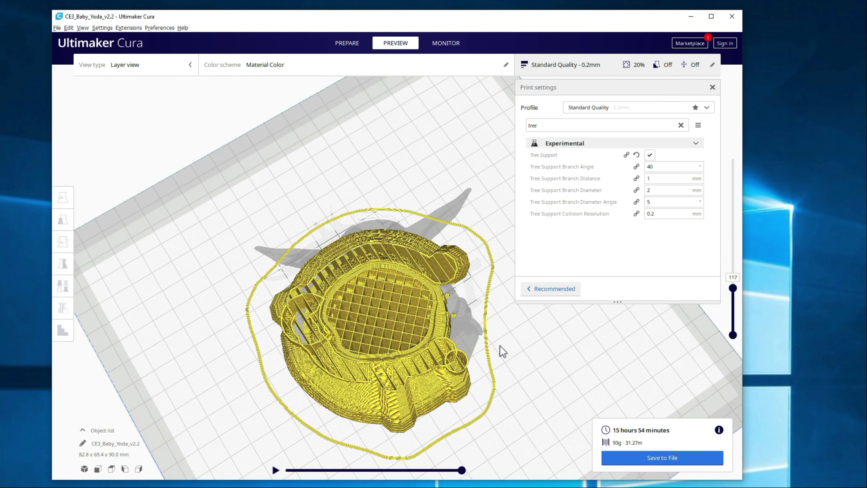
{"action": "left_click_drag", "start_coordinate": [733, 287], "coordinate": [723, 199]}
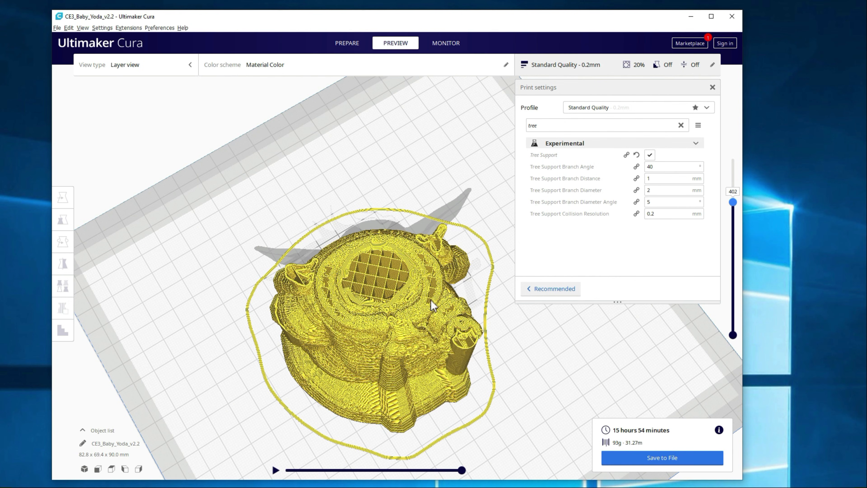
{"action": "left_click_drag", "start_coordinate": [732, 201], "coordinate": [707, 267]}
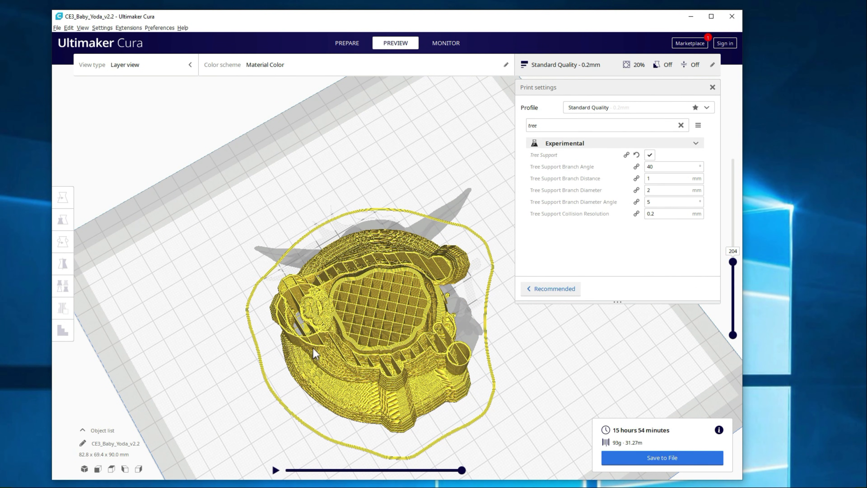
{"action": "right_click_drag", "start_coordinate": [313, 347], "coordinate": [325, 345]}
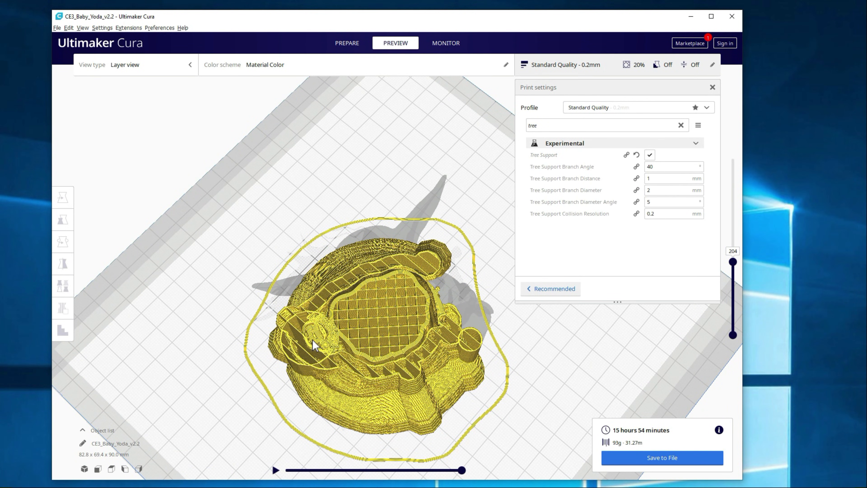
{"action": "right_click_drag", "start_coordinate": [315, 336], "coordinate": [333, 330]}
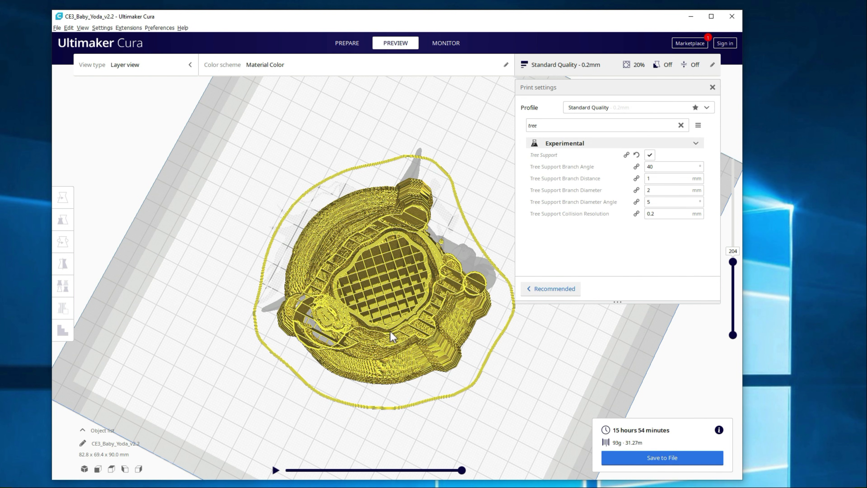
{"action": "right_click_drag", "start_coordinate": [410, 317], "coordinate": [336, 322]}
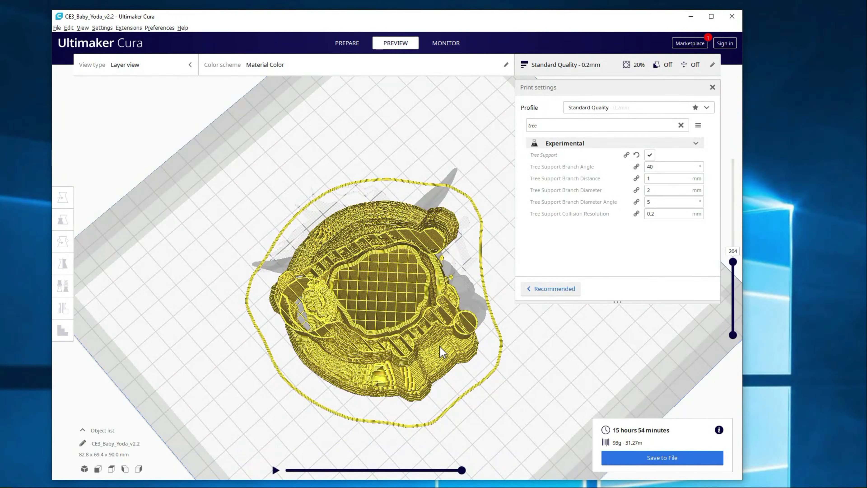